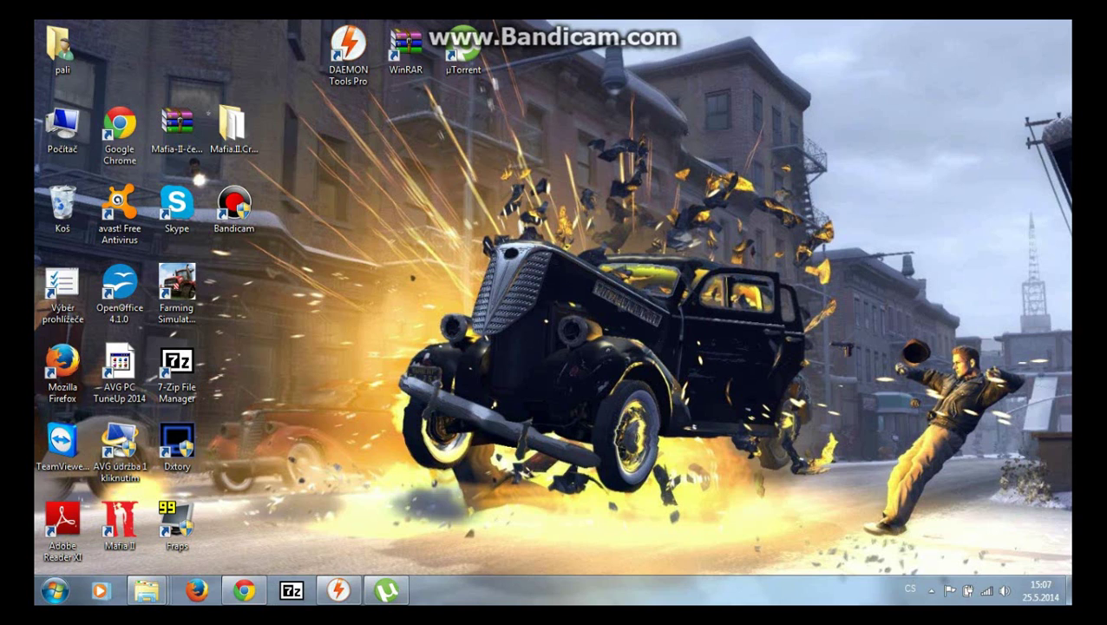
View the Mafia II-SKIDROW torrent page in Chrome with its torrent link, and the download list in µTorrent
left_click(244, 590)
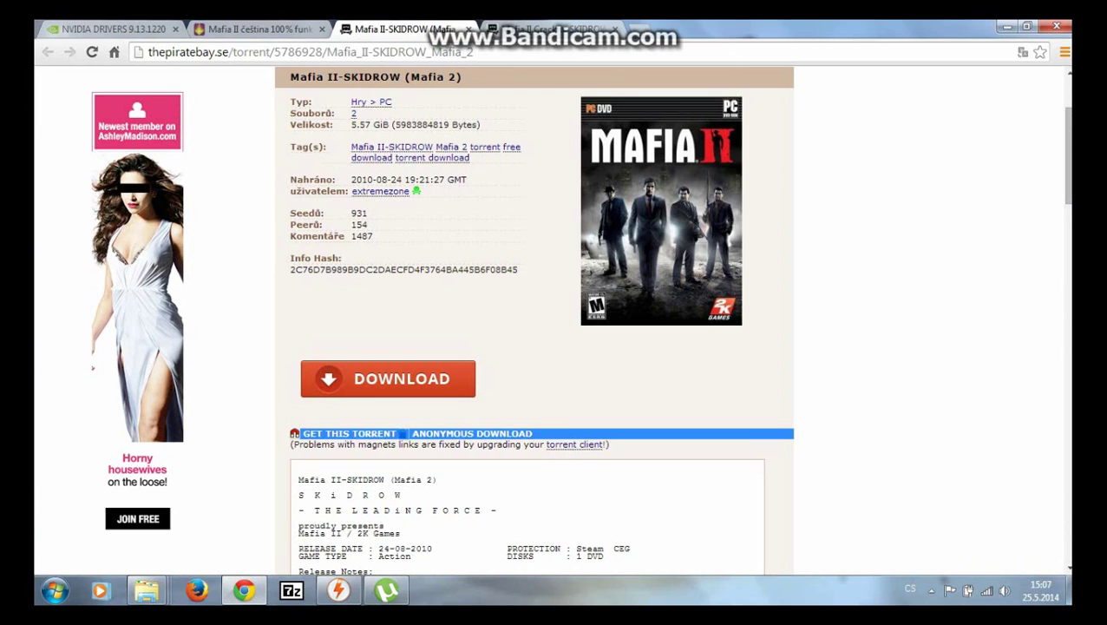
scroll(554, 321, "up", 3)
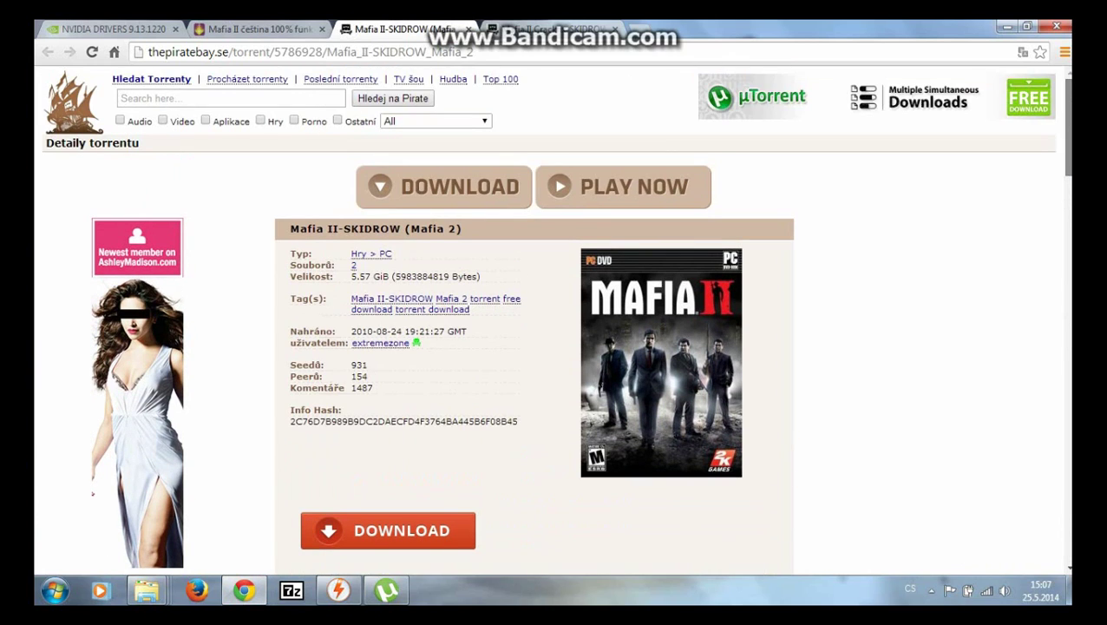
scroll(554, 321, "down", 1)
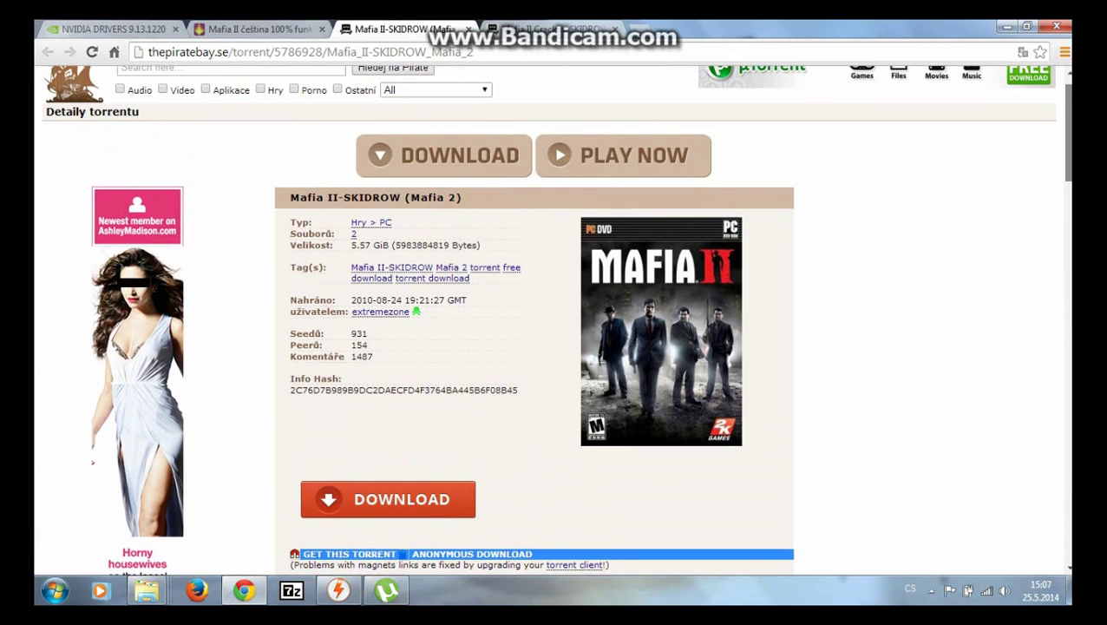
scroll(347, 393, "down", 2)
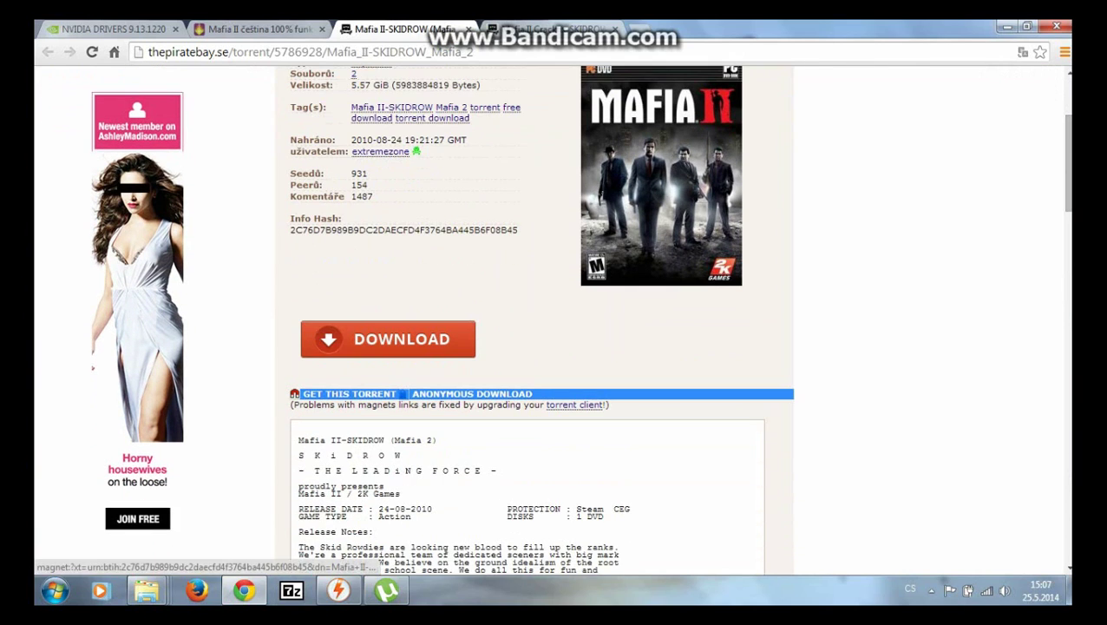
left_click(347, 393)
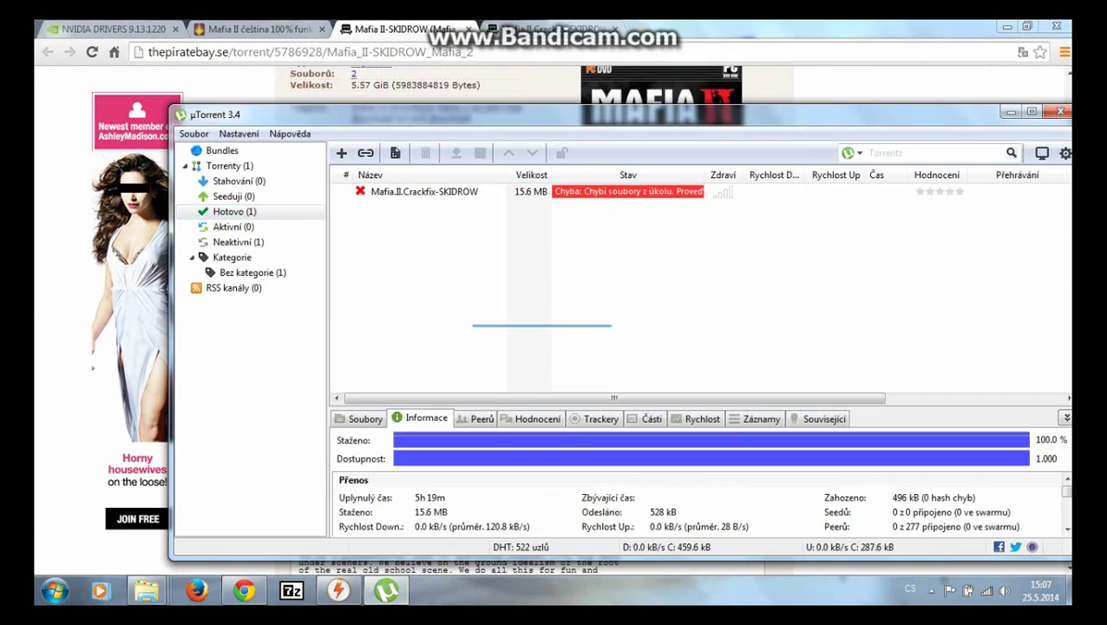
left_click_drag(472, 325, 331, 227)
left_click_drag(399, 209, 715, 356)
key("alt+Tab")
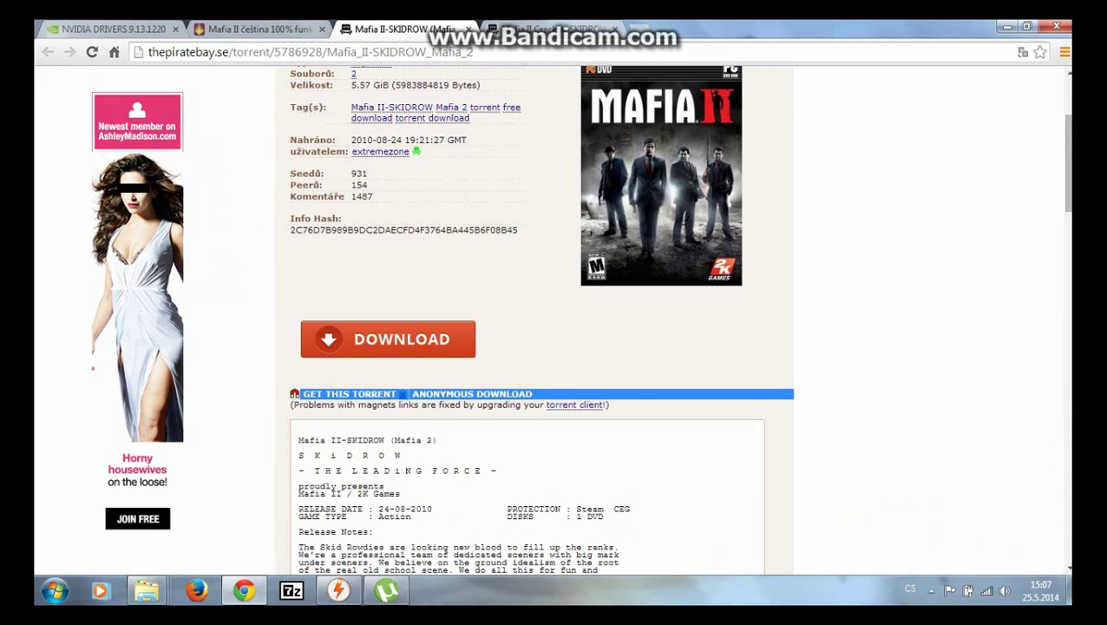
Locate the downloaded game image in the zaloha\Downloads\Mafia II-SKIDROW folder on the DATA (B:) drive
left_click(147, 591)
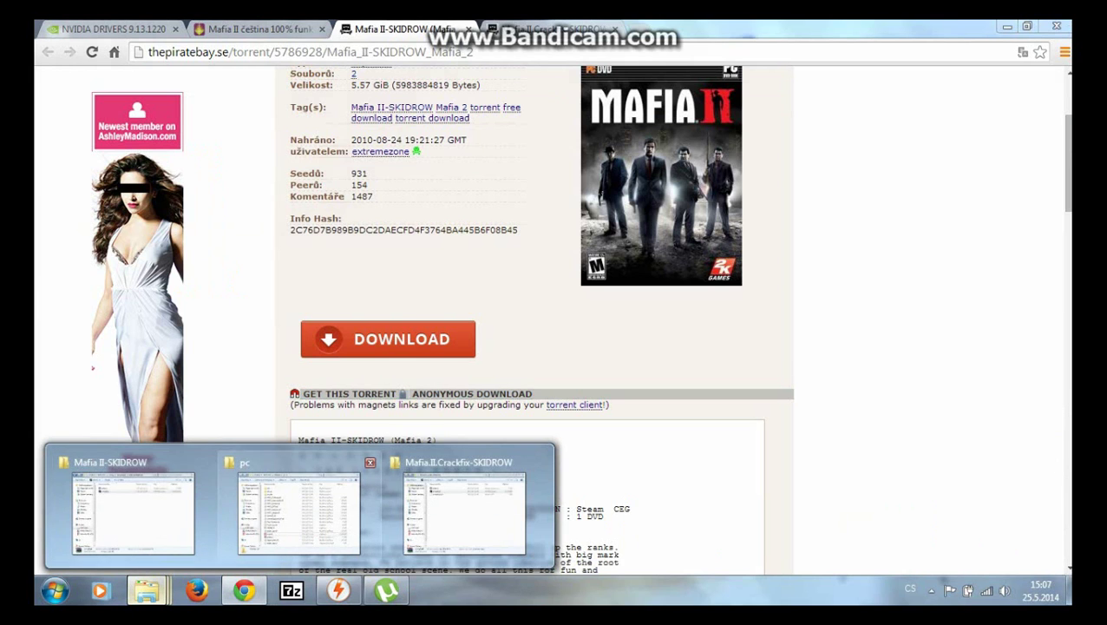
left_click(300, 512)
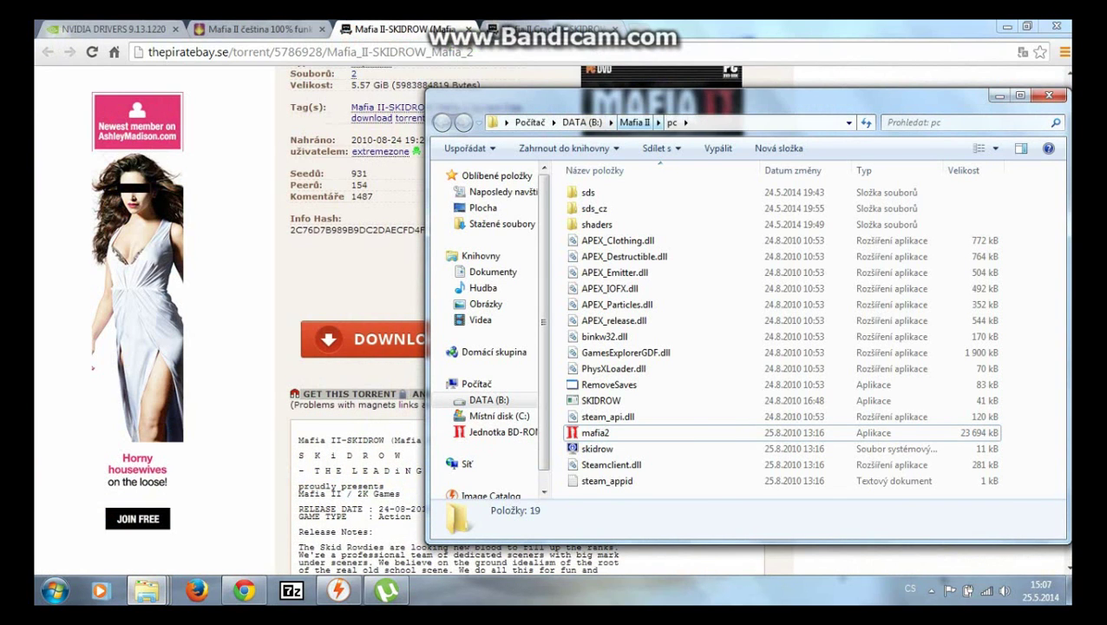
left_click(581, 122)
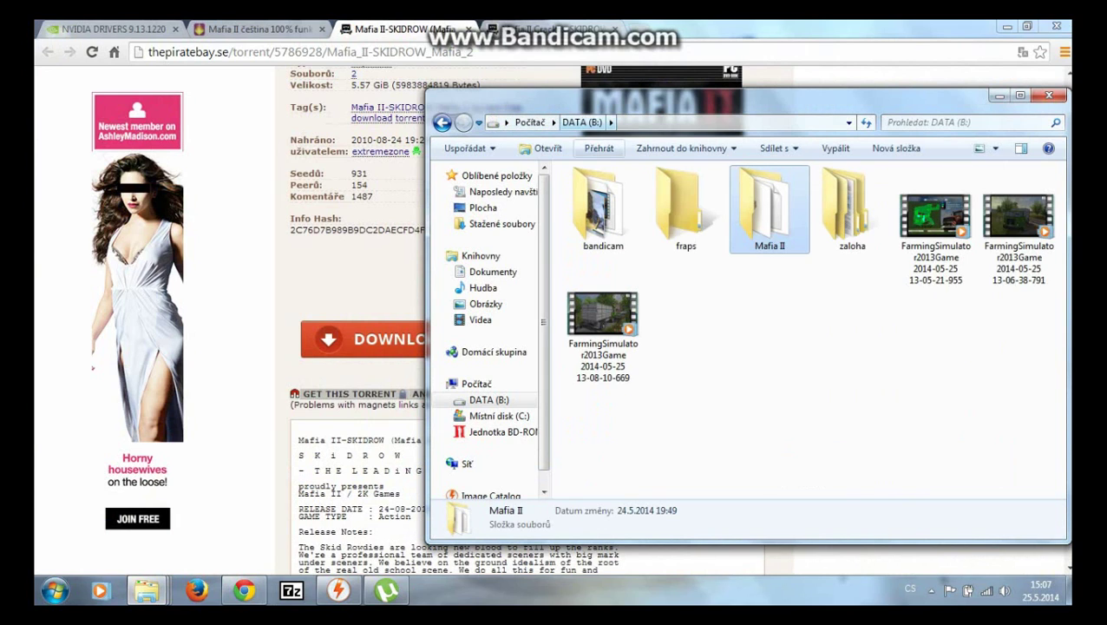
double_click(851, 219)
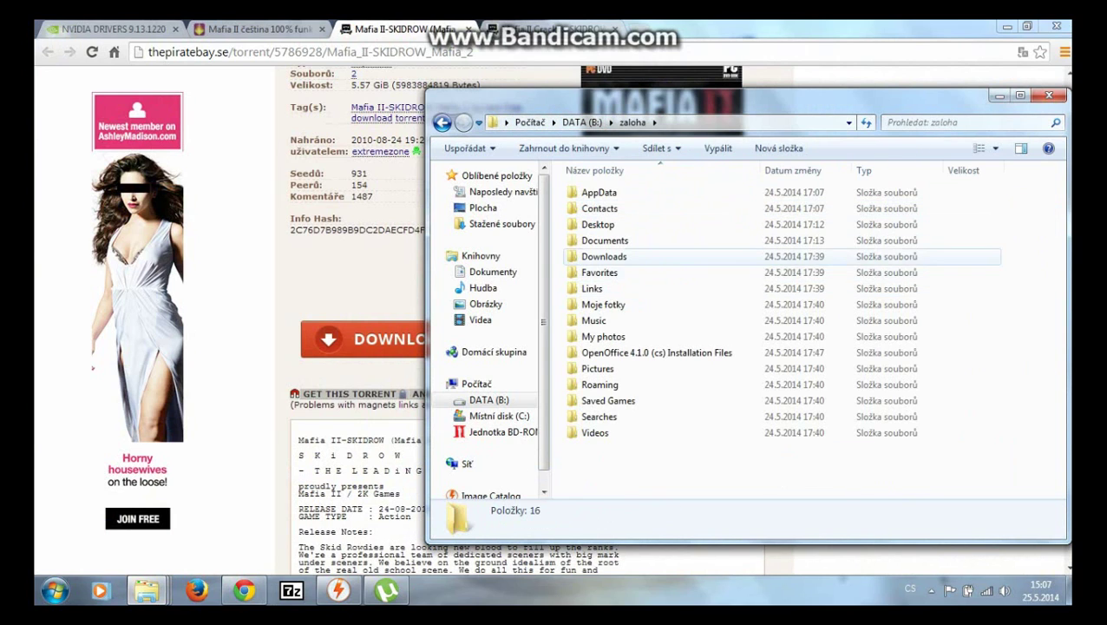
double_click(603, 256)
double_click(603, 245)
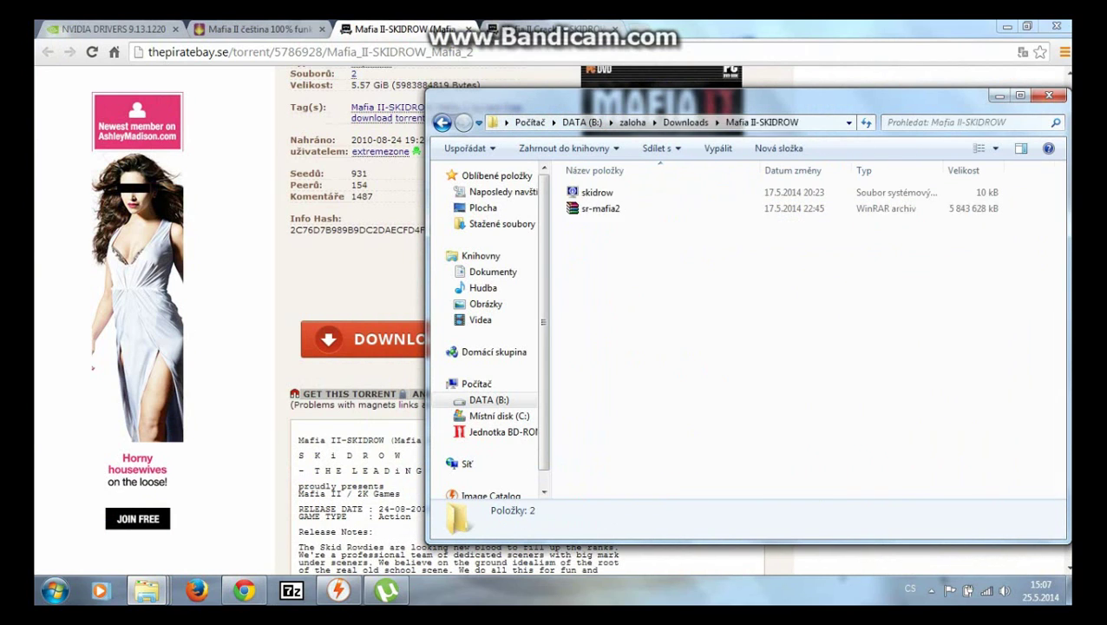
left_click(442, 122)
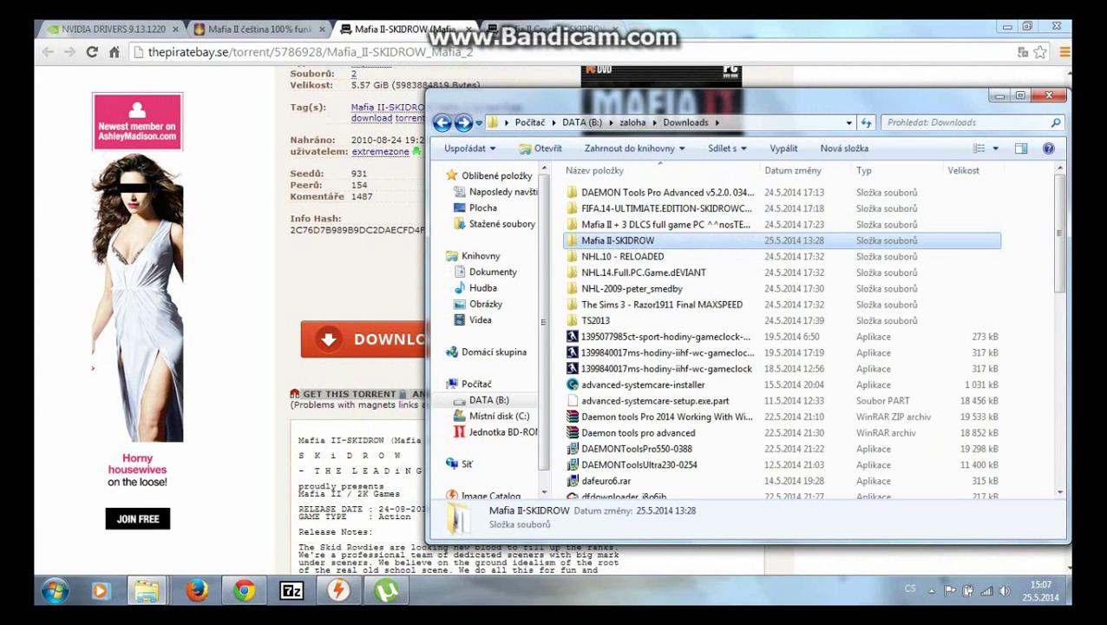
double_click(607, 241)
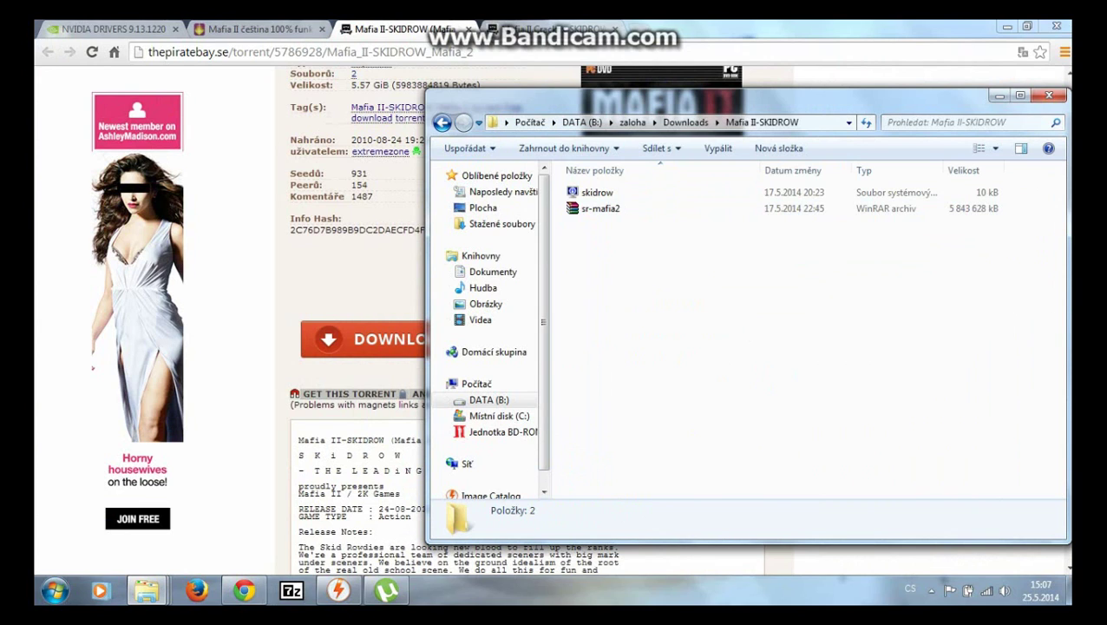
Mount the sr-mafia2 image in DAEMON Tools Pro and dismiss the autoplay prompt
left_click(339, 591)
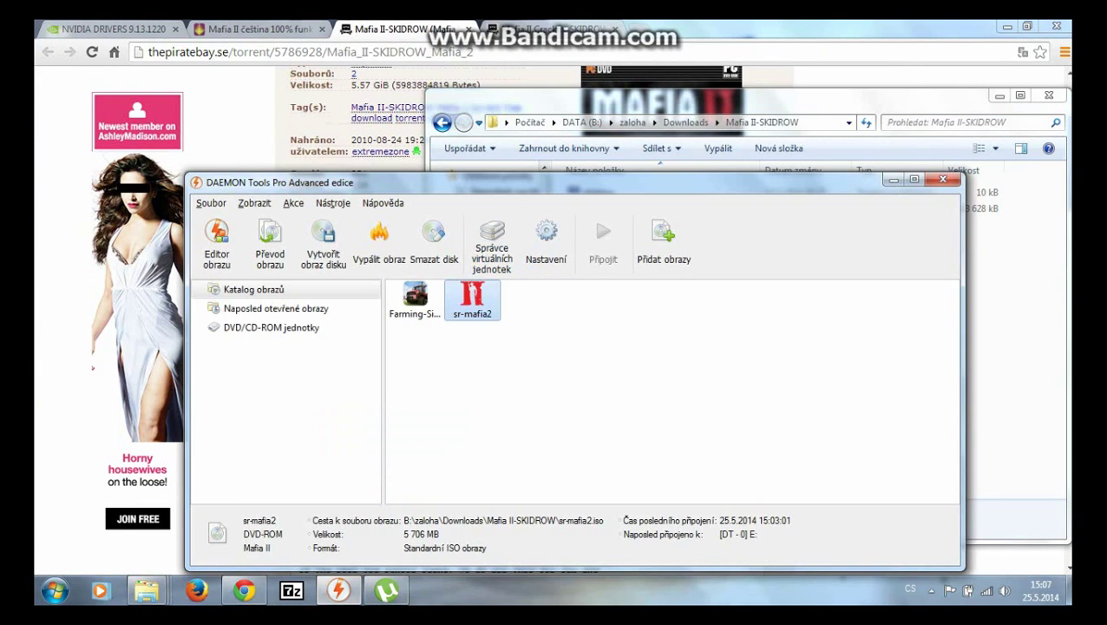
double_click(472, 300)
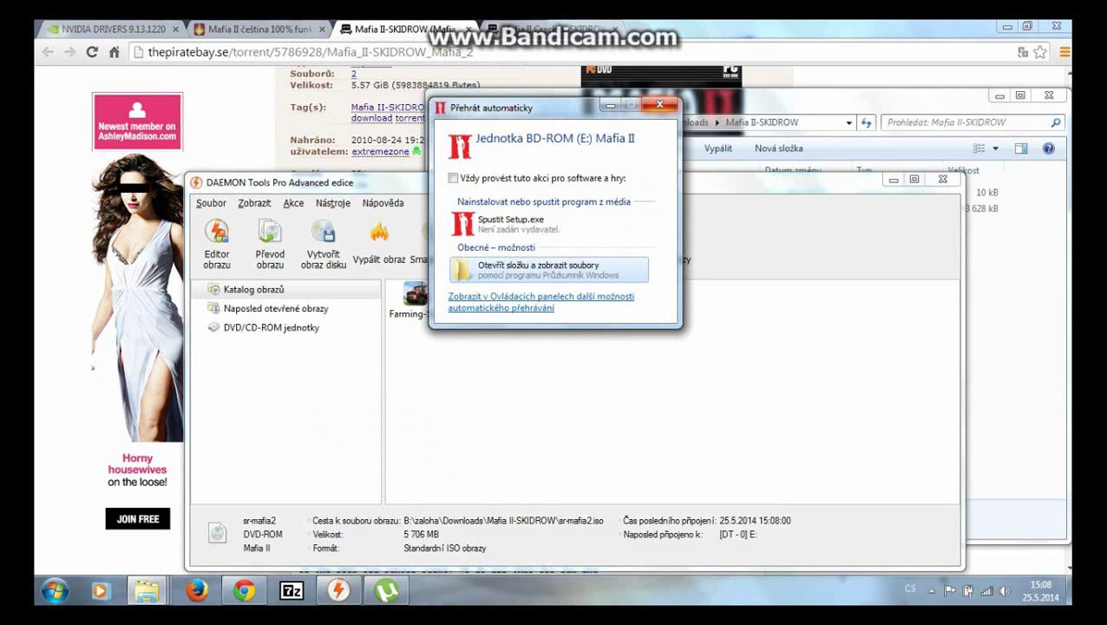
left_click(660, 105)
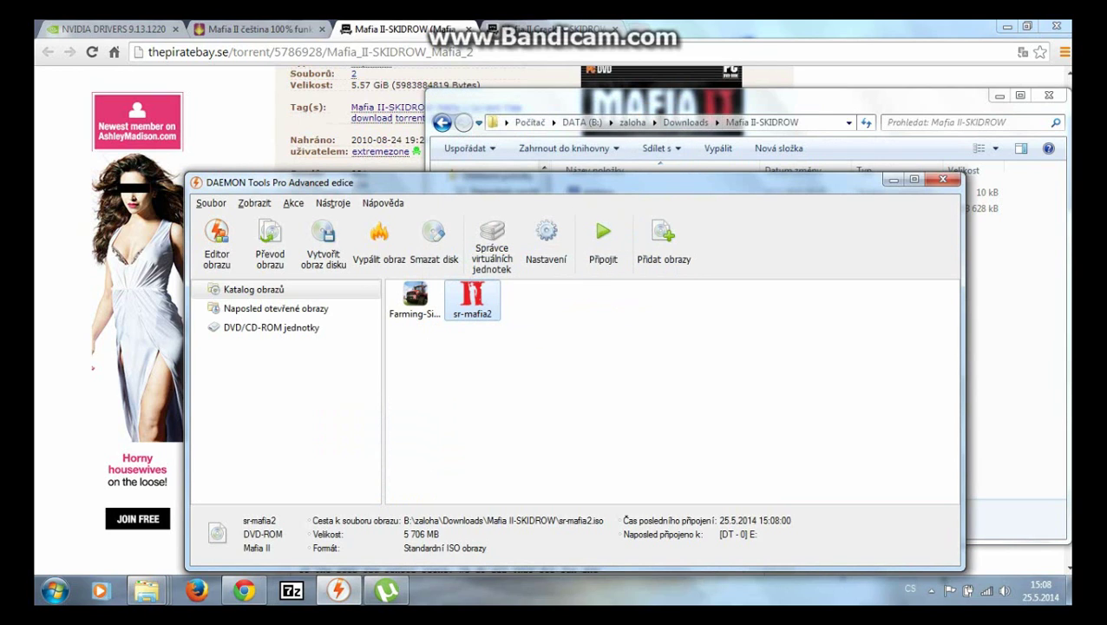
left_click(894, 179)
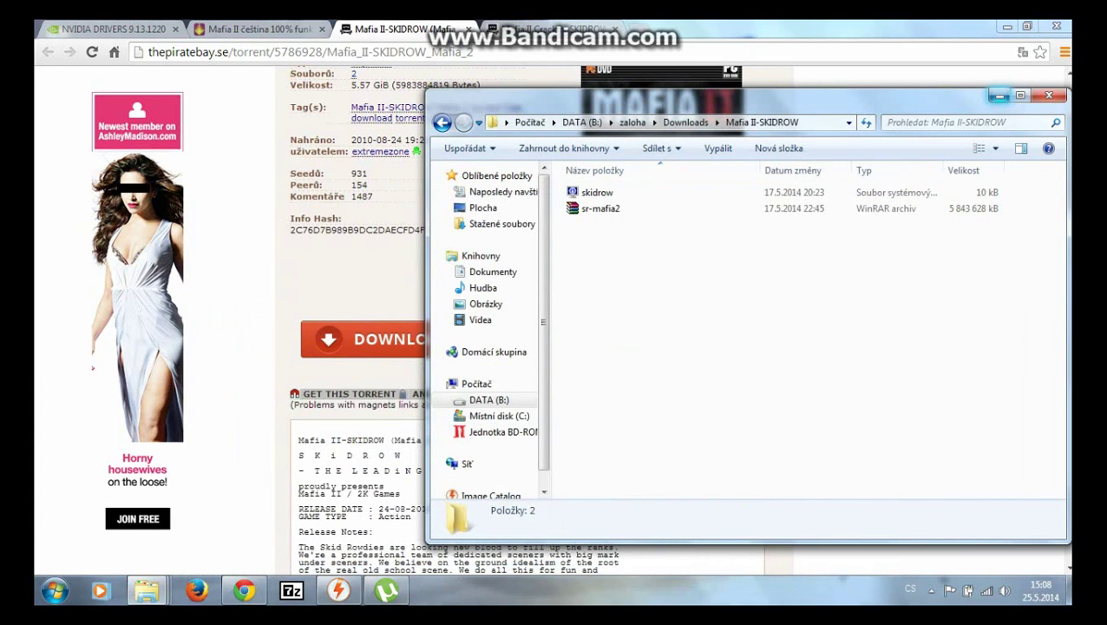
Minimize the open windows and open the file location of the Mafia II desktop shortcut
left_click(1000, 95)
left_click(1006, 27)
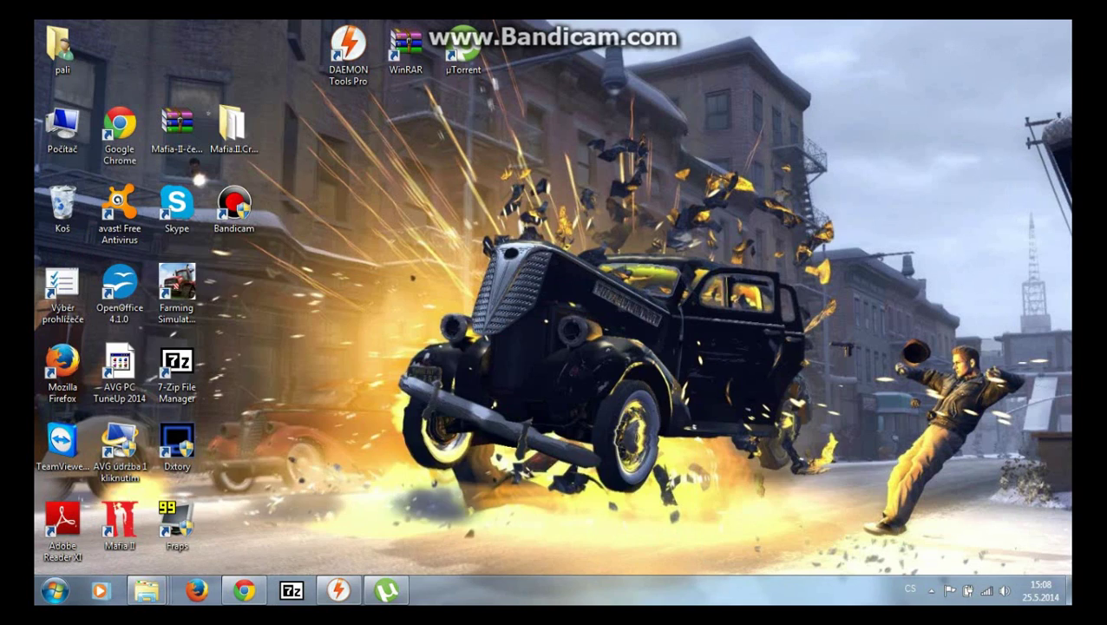
right_click(111, 531)
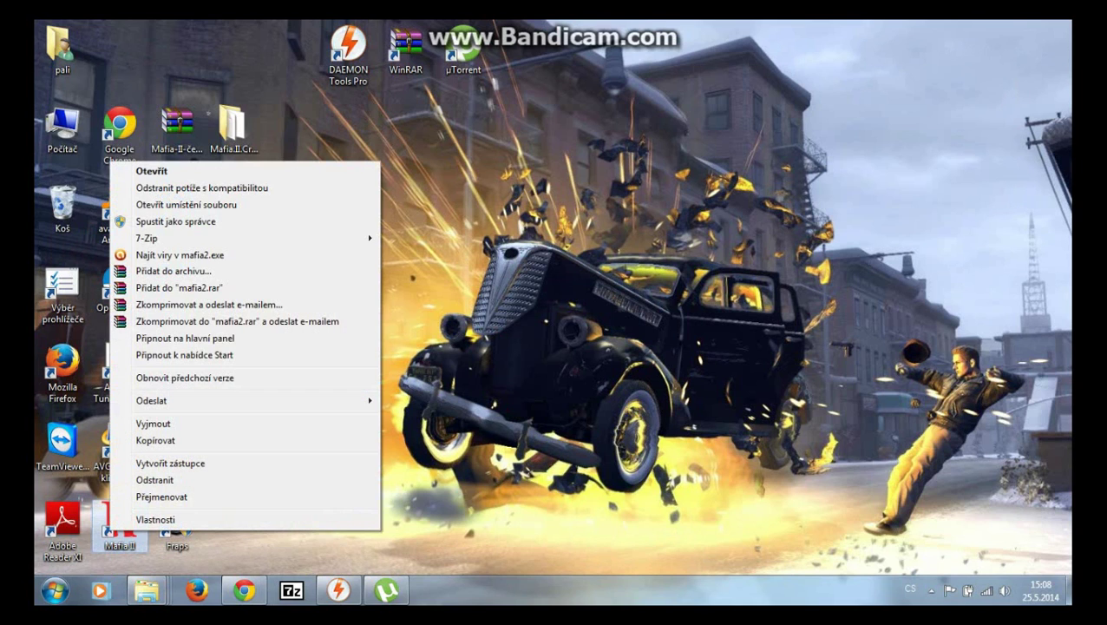
left_click(186, 204)
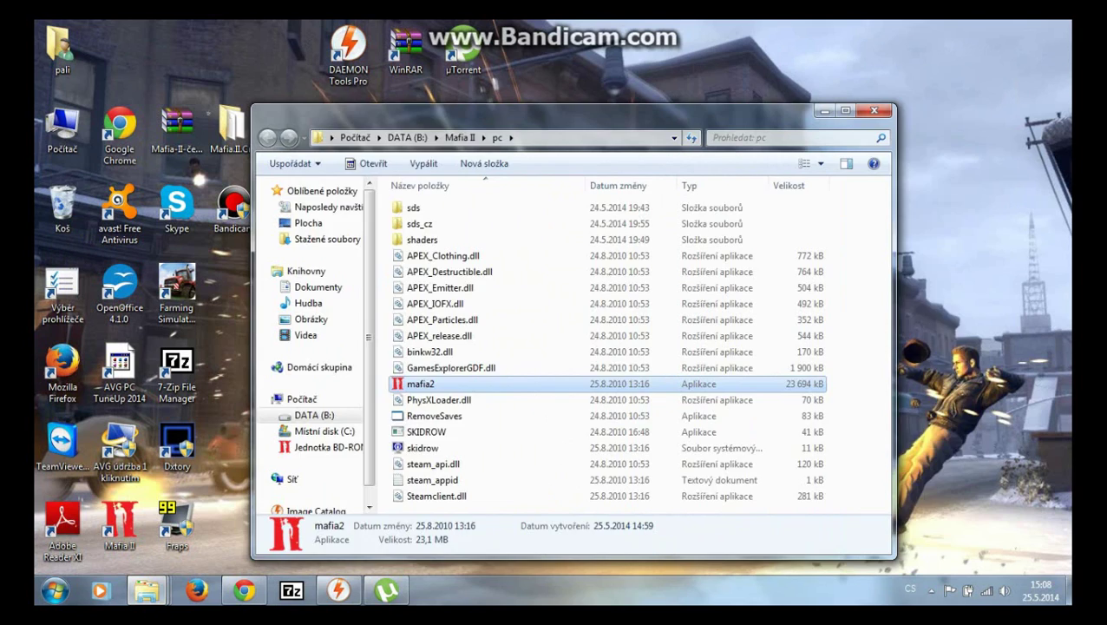
left_click_drag(469, 114, 540, 102)
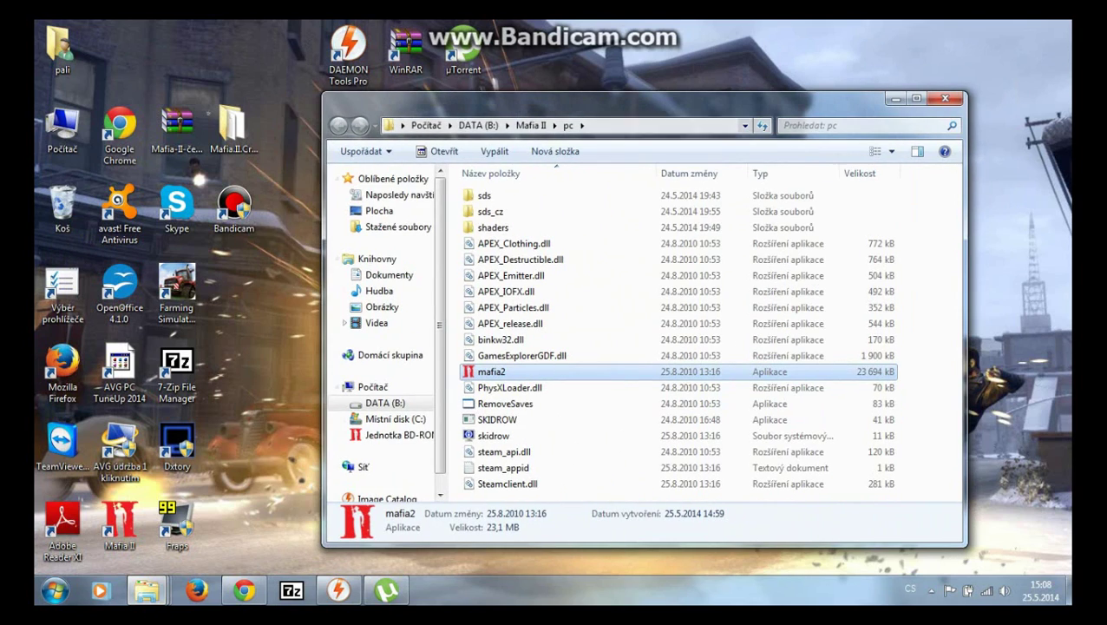
Mount sr-mafia2 again from DAEMON Tools Pro and open the SKIDROW folder on the virtual disc
left_click(340, 591)
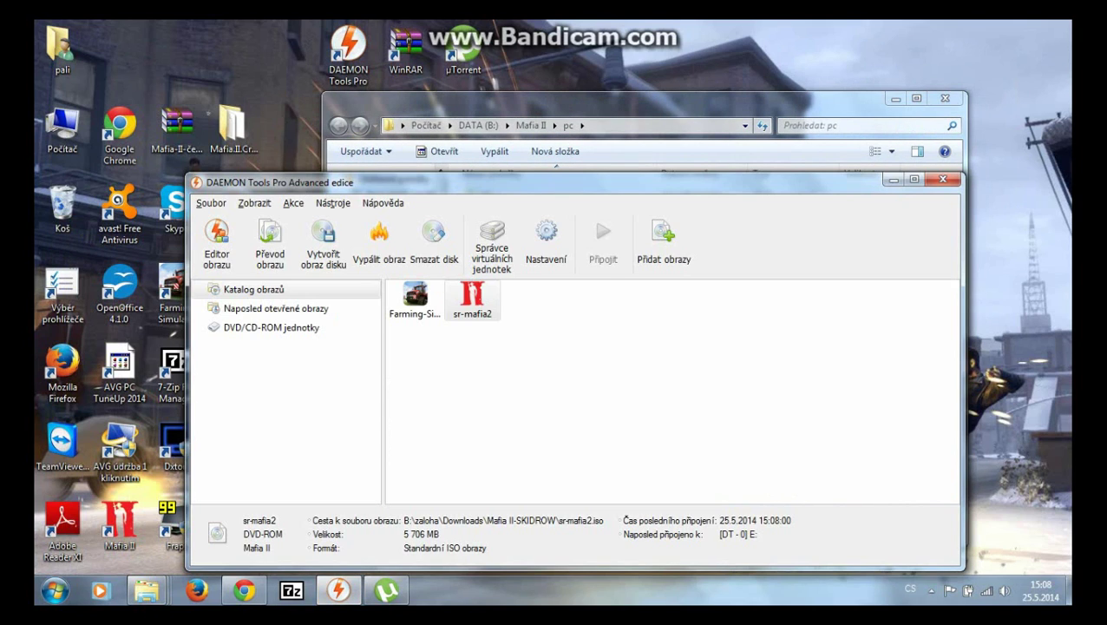
left_click(472, 301)
double_click(472, 301)
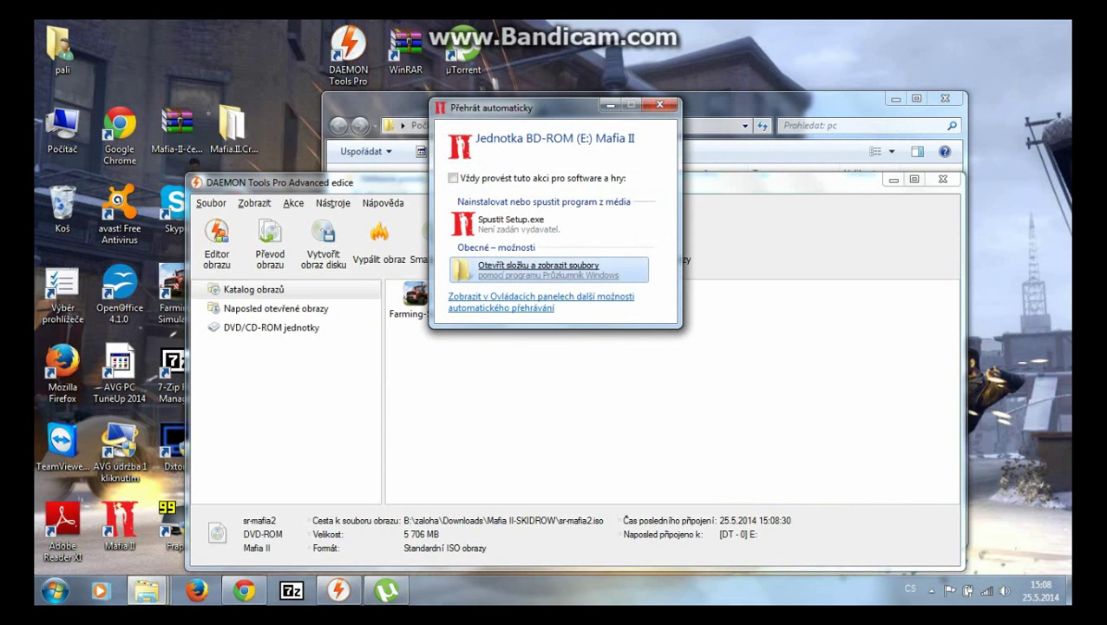
left_click(538, 269)
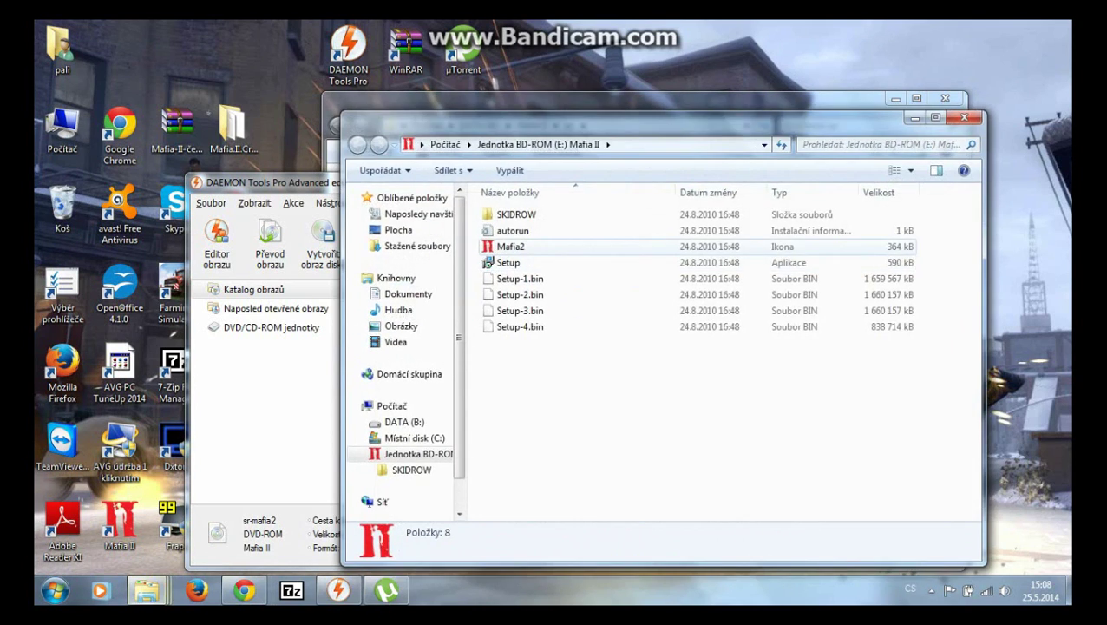
double_click(514, 215)
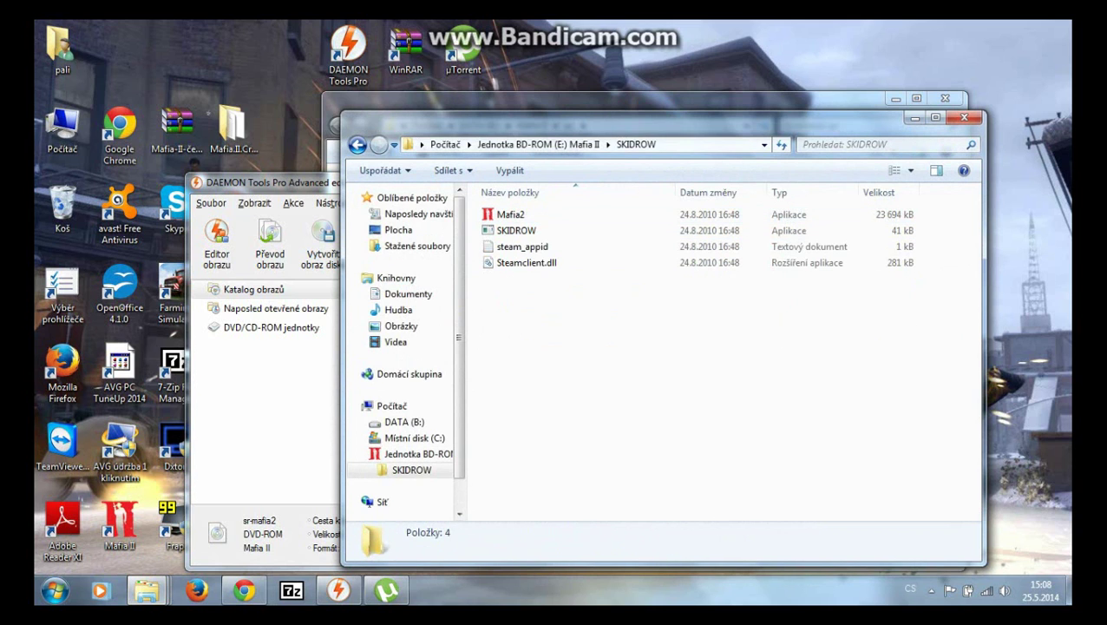
Copy Mafia2, SKIDROW, steam_appid and Steamclient.dll from the disc's SKIDROW folder into B:\Mafia II\pc, replacing the existing files
left_click_drag(295, 182, 213, 204)
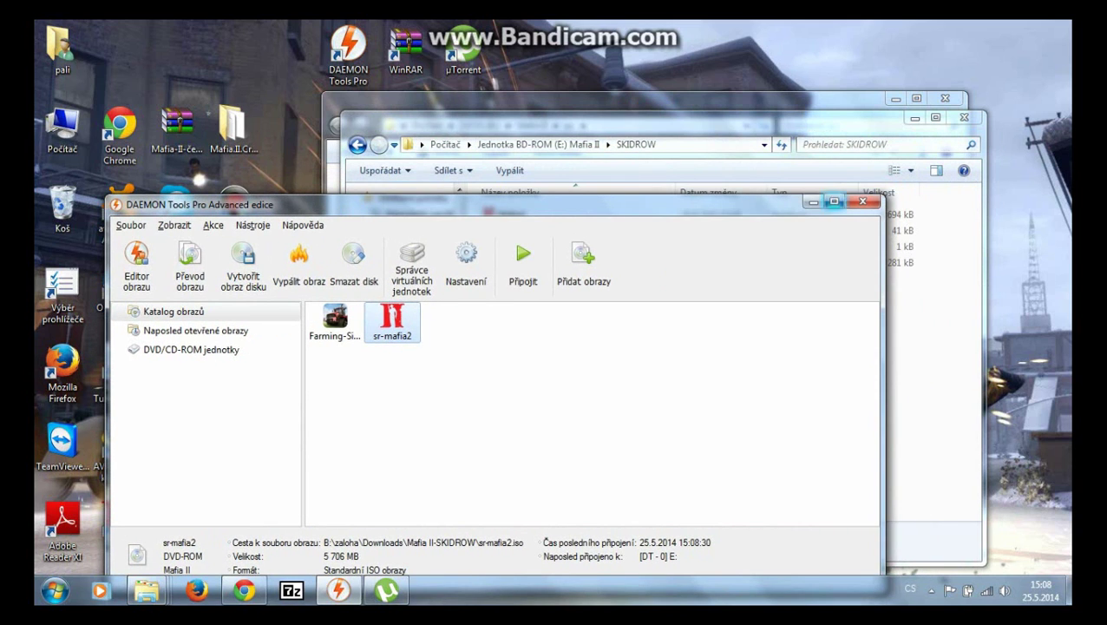
left_click(812, 201)
left_click_drag(677, 119, 616, 320)
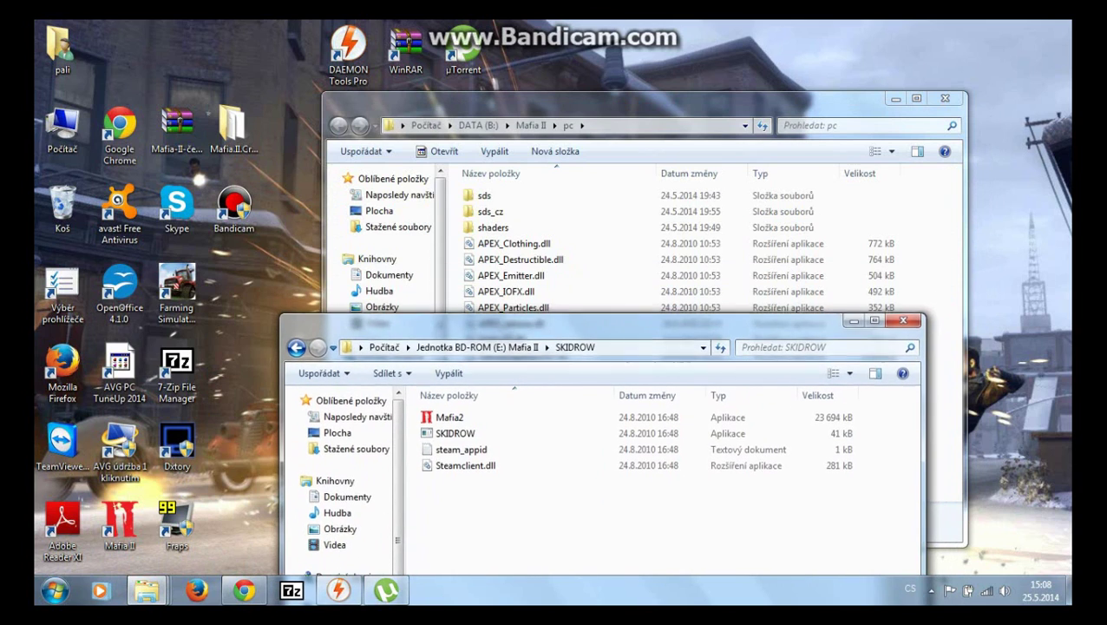
right_click(387, 591)
left_click_drag(486, 496, 451, 291)
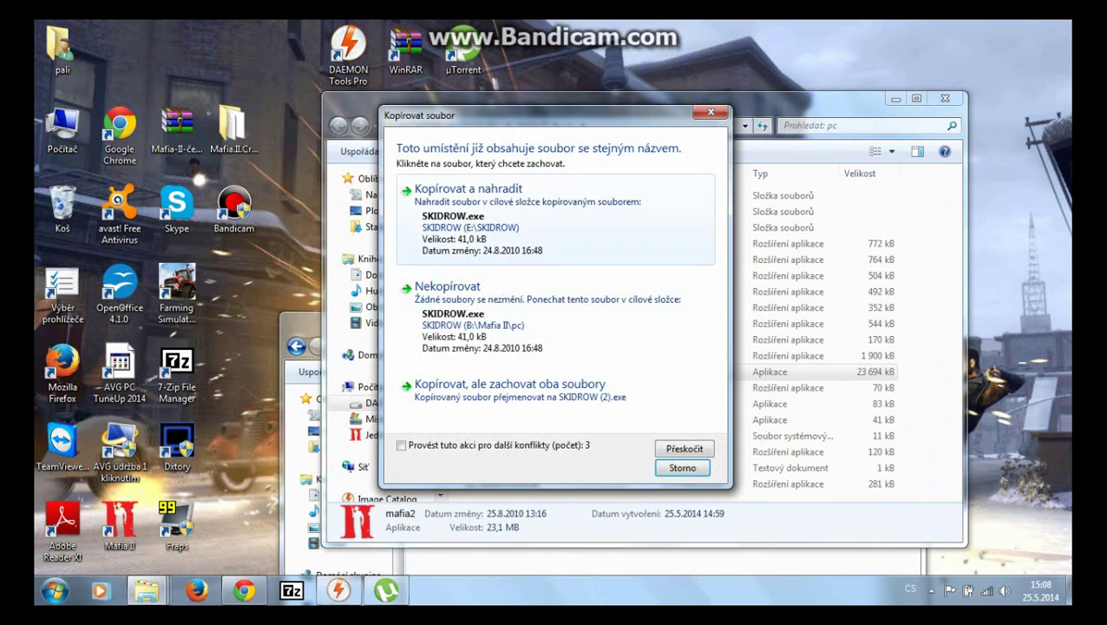
left_click(468, 229)
left_click(469, 189)
left_click(469, 189)
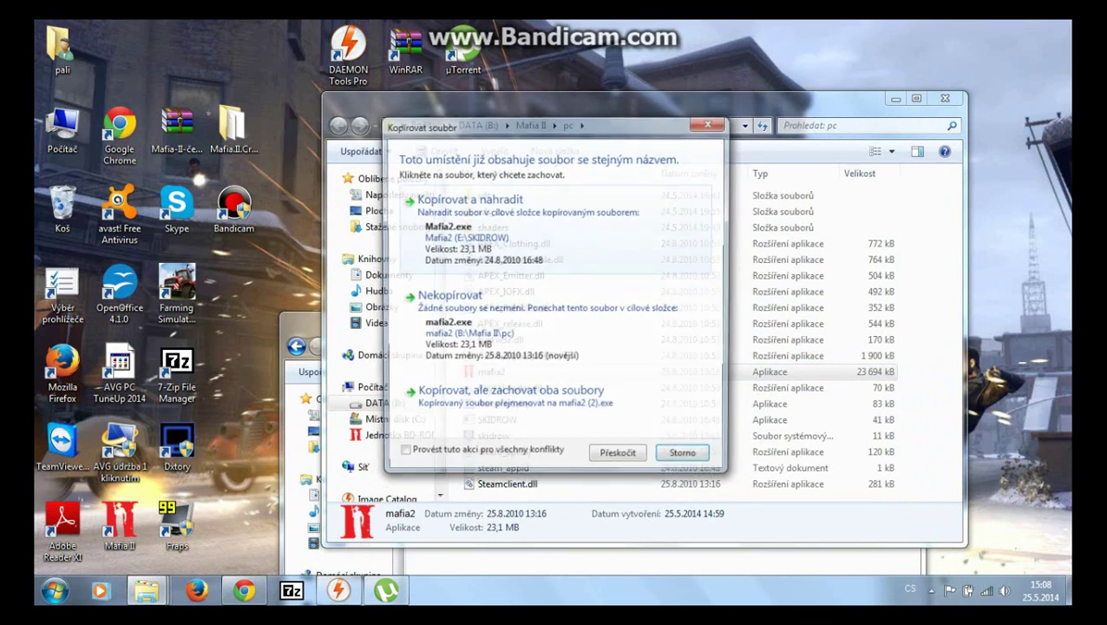
left_click(469, 190)
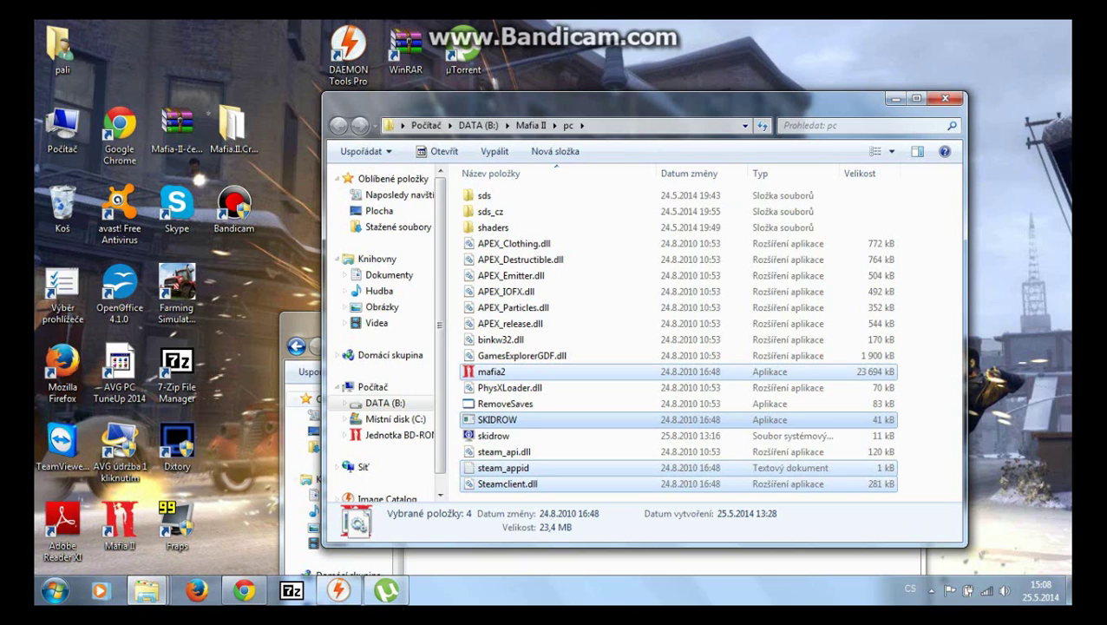
View the uloz.to page for the Mafia II Czech localization in Chrome and highlight its archive title
left_click(244, 590)
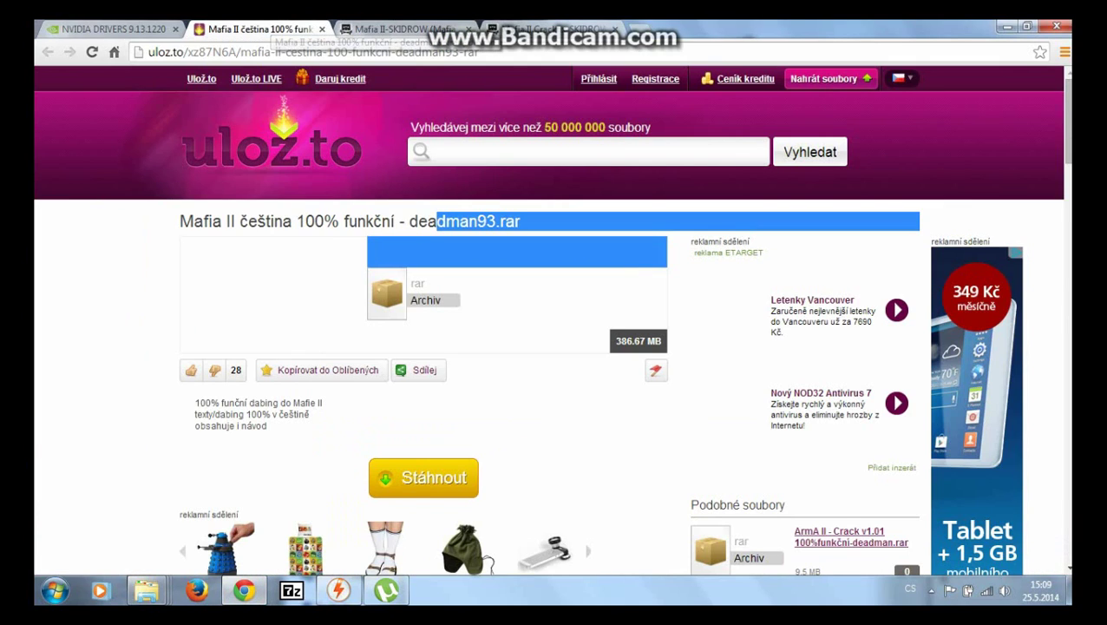
left_click(266, 28)
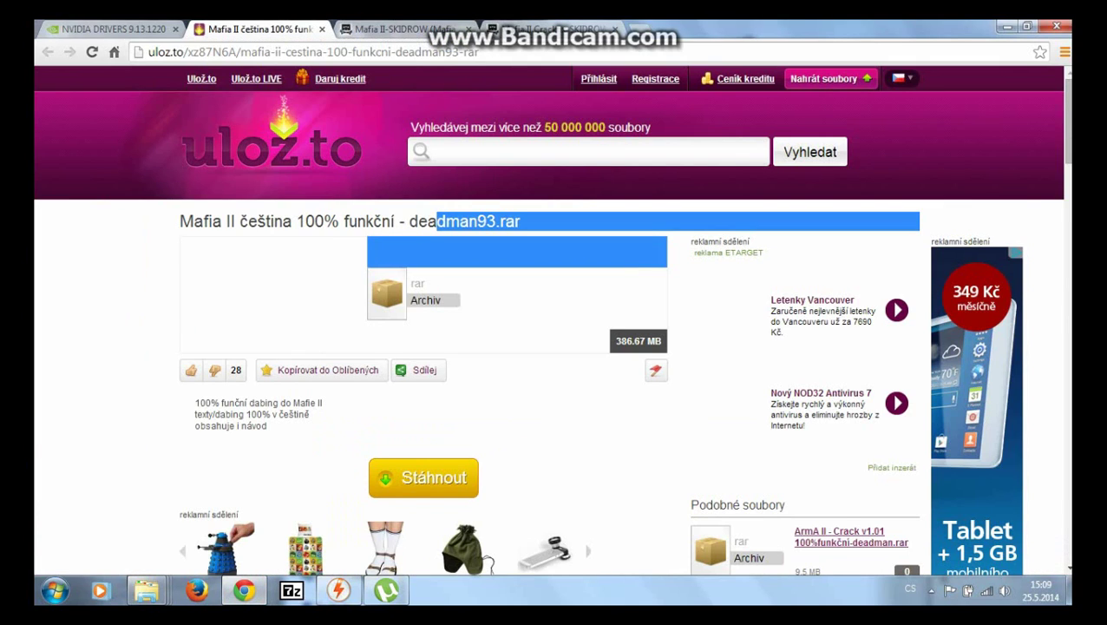
left_click(512, 260)
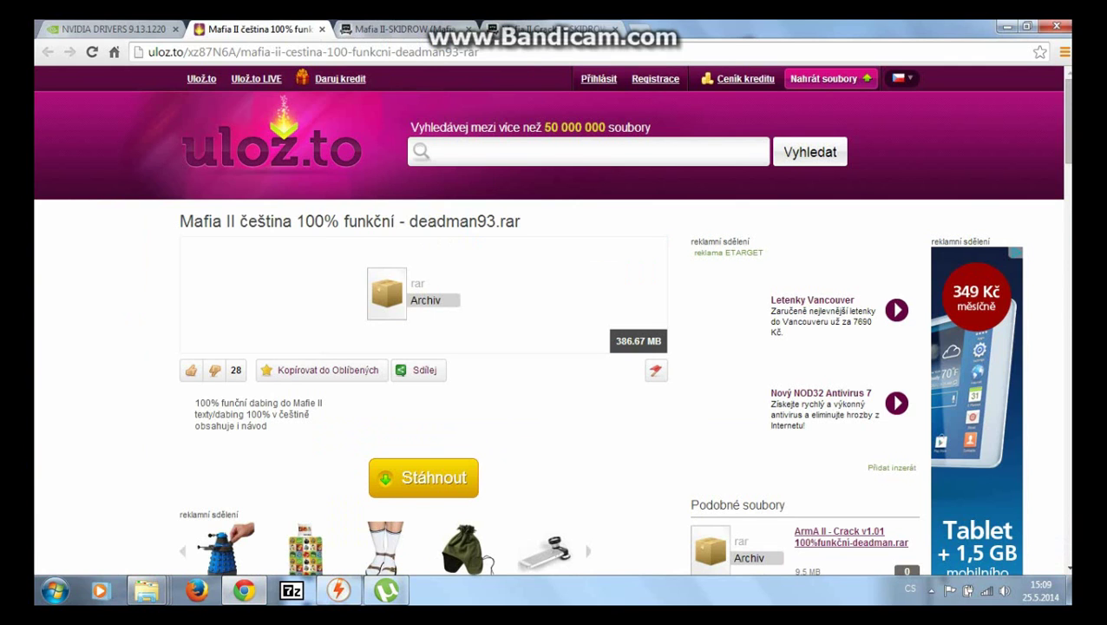
left_click_drag(179, 221, 523, 222)
Minimize the browser and open the Mafia-II-čeština-100%-funkční---deadman93.rar archive from the desktop in WinRAR
left_click(1006, 27)
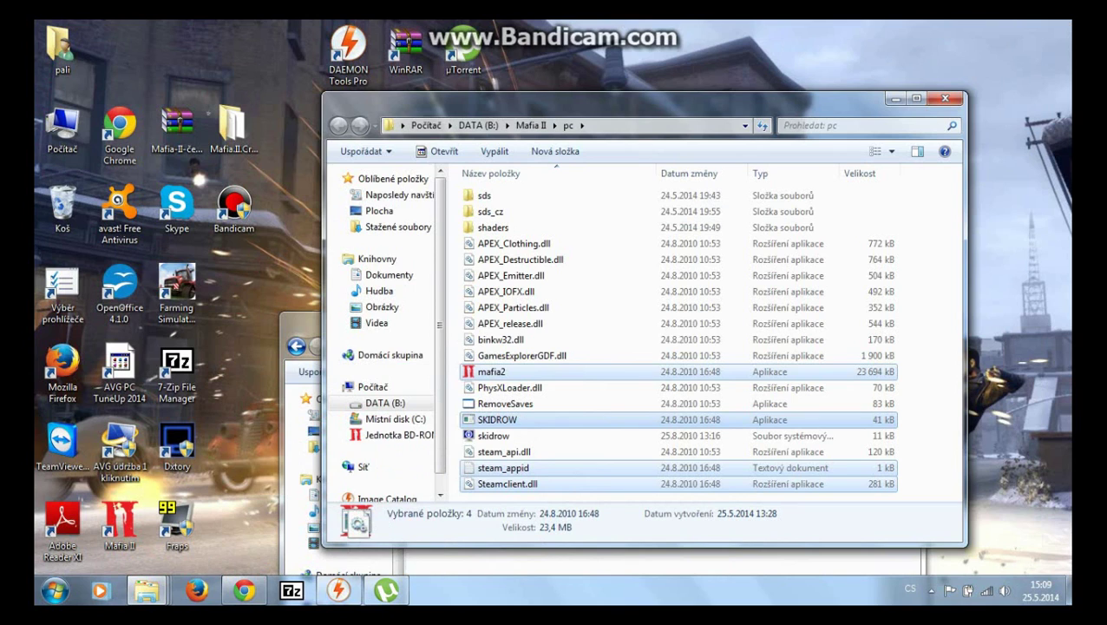
double_click(177, 126)
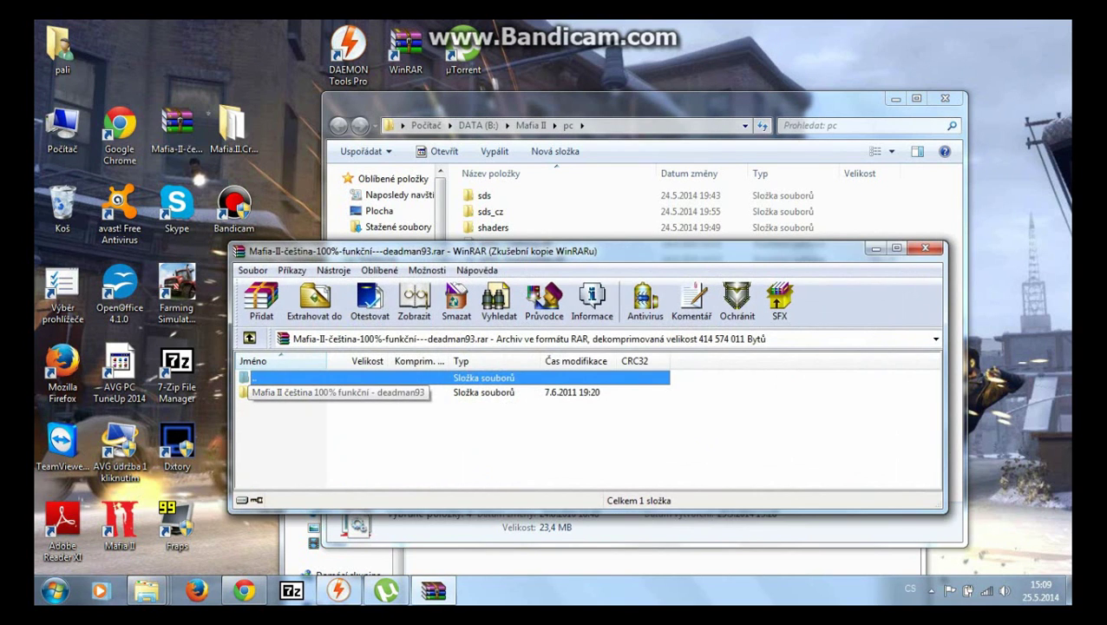
Browse the archive to the pc folder inside Mafia II čeština 100% funkční - deadman93, select sds_cz and close WinRAR
double_click(286, 392)
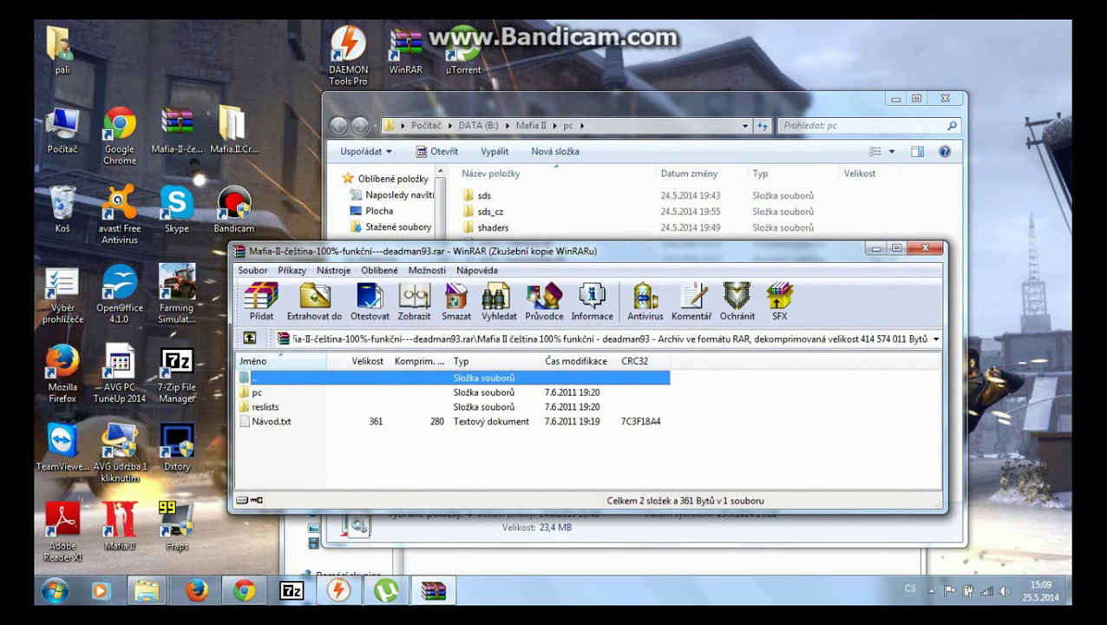
left_click_drag(279, 454, 264, 430)
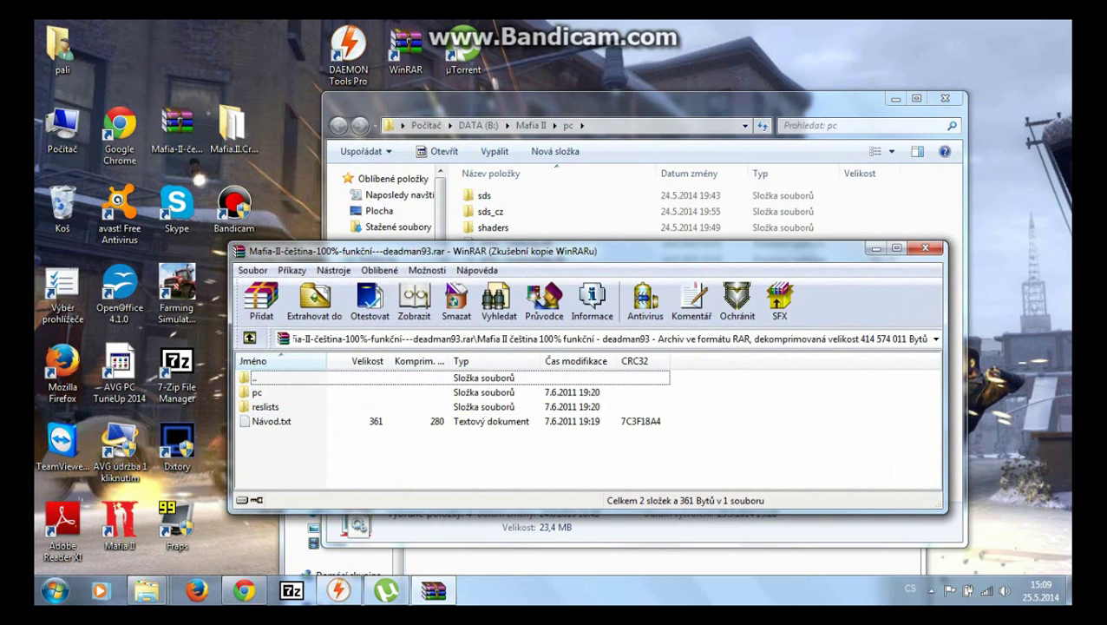
double_click(257, 393)
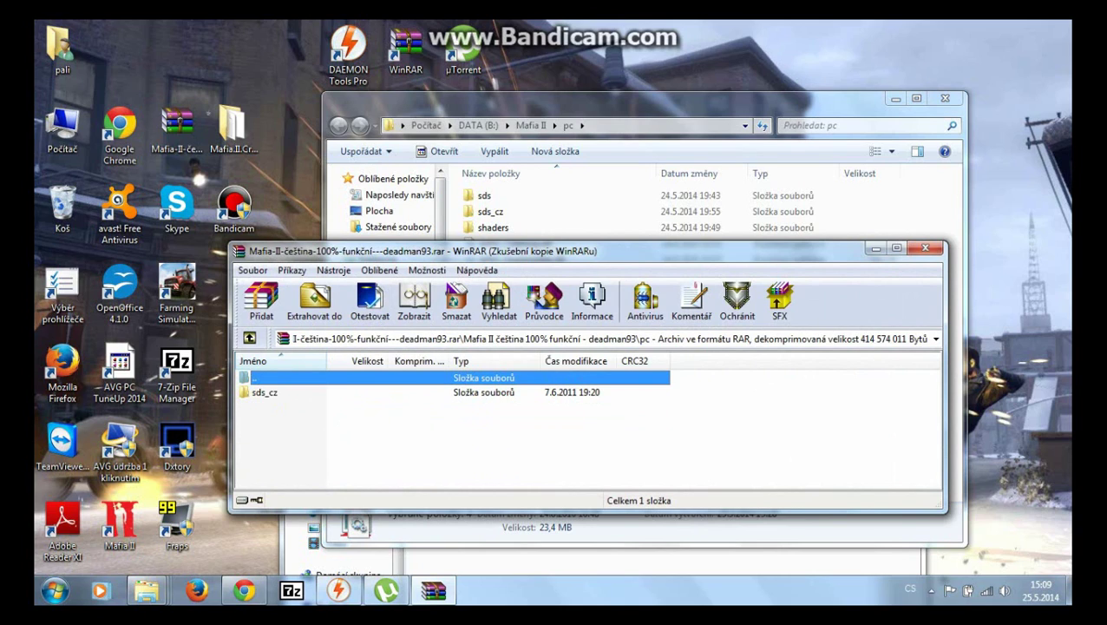
left_click(264, 392)
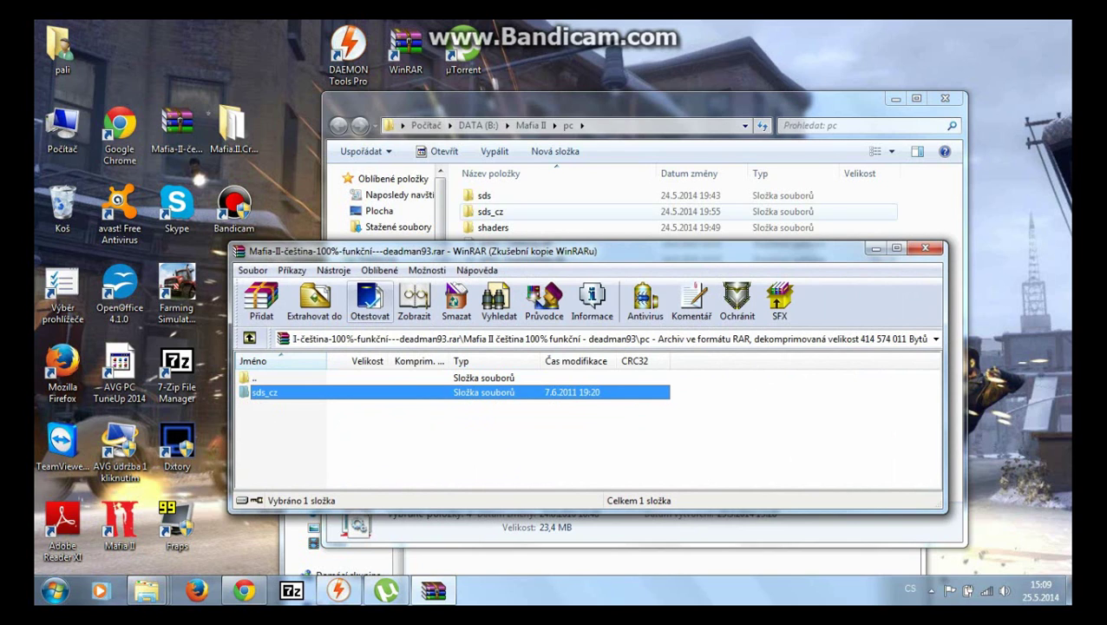
left_click_drag(378, 250, 466, 290)
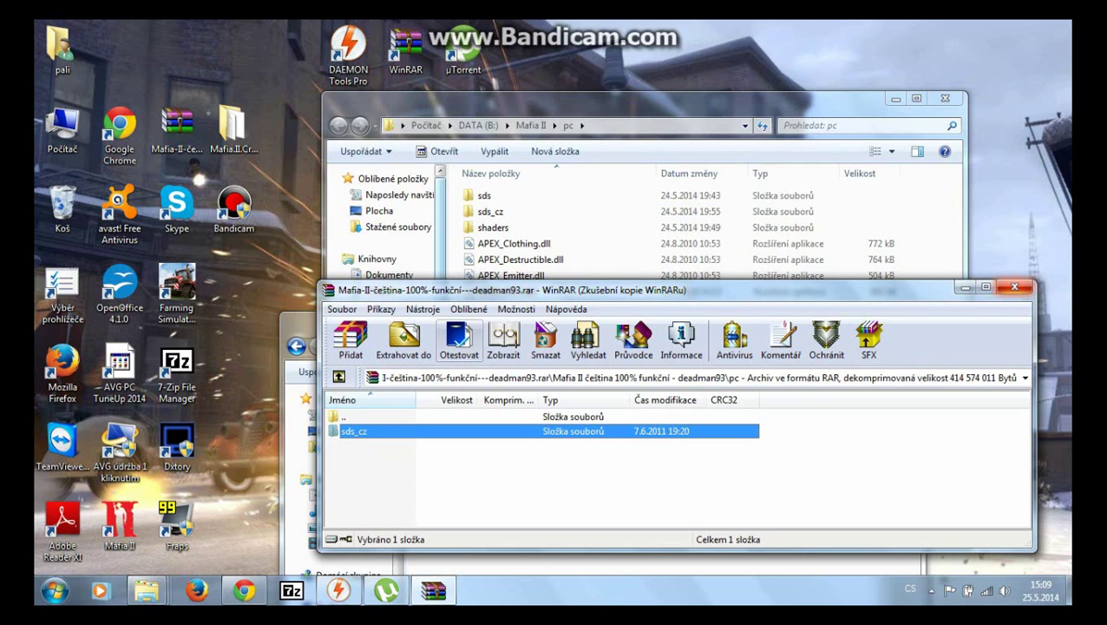
left_click(1014, 287)
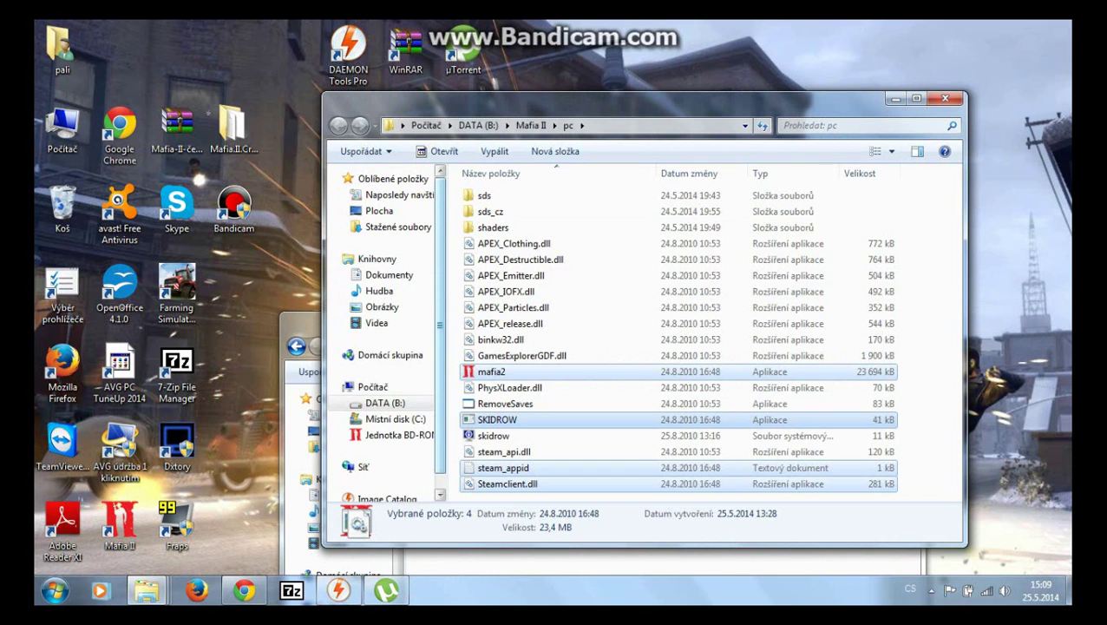
Move the Mafia II pc folder window aside and close the virtual disc's SKIDROW folder window
left_click_drag(625, 100, 800, 240)
left_click_drag(373, 321, 335, 125)
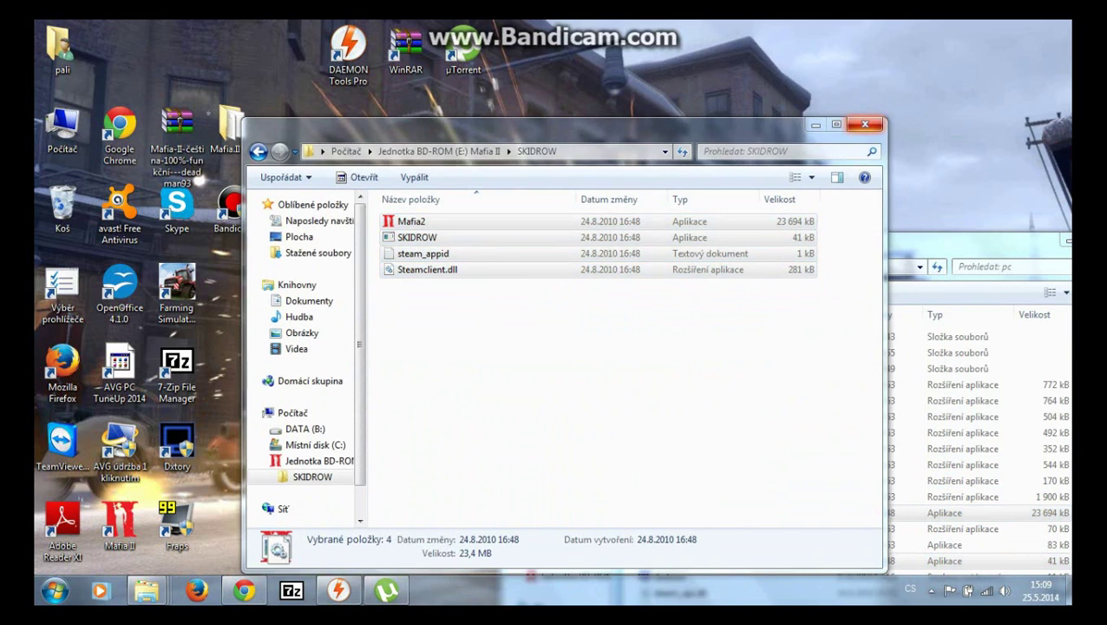
left_click(865, 124)
mouse_move(145, 591)
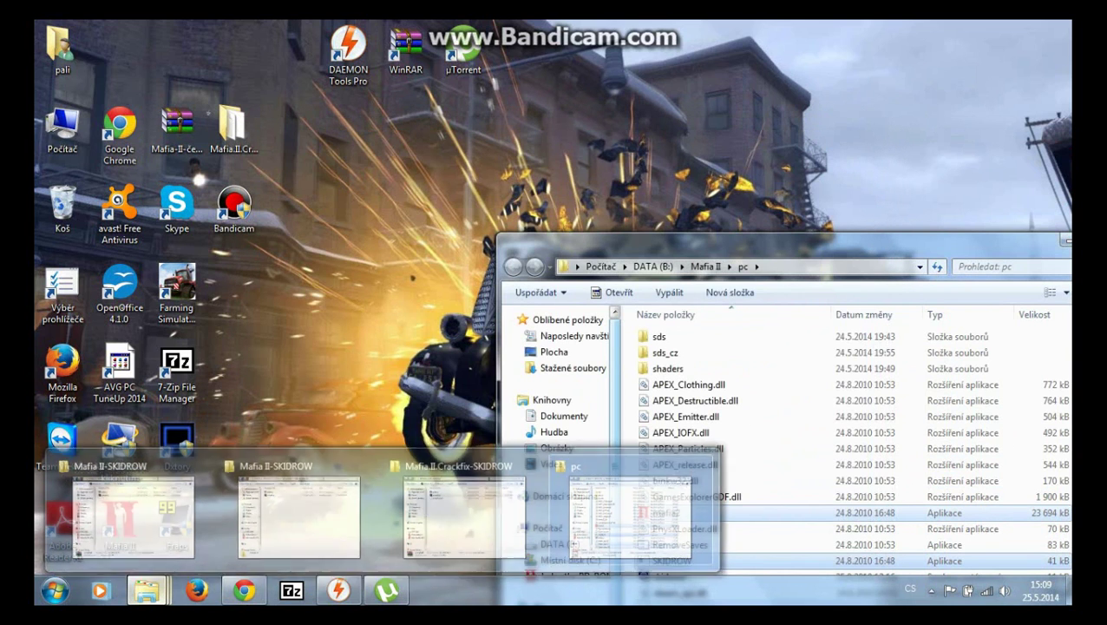
left_click_drag(374, 349, 404, 254)
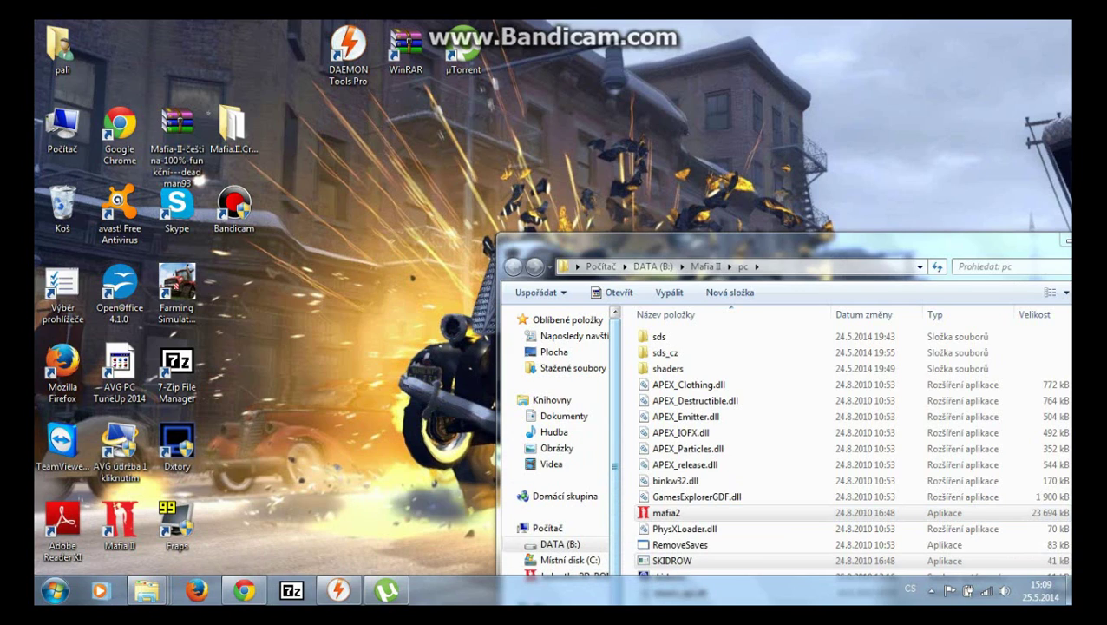
Go back to the NVIDIA PhysX System Software page in Chrome, highlight its heading, minimize the browser and reposition the pc folder window
left_click(244, 591)
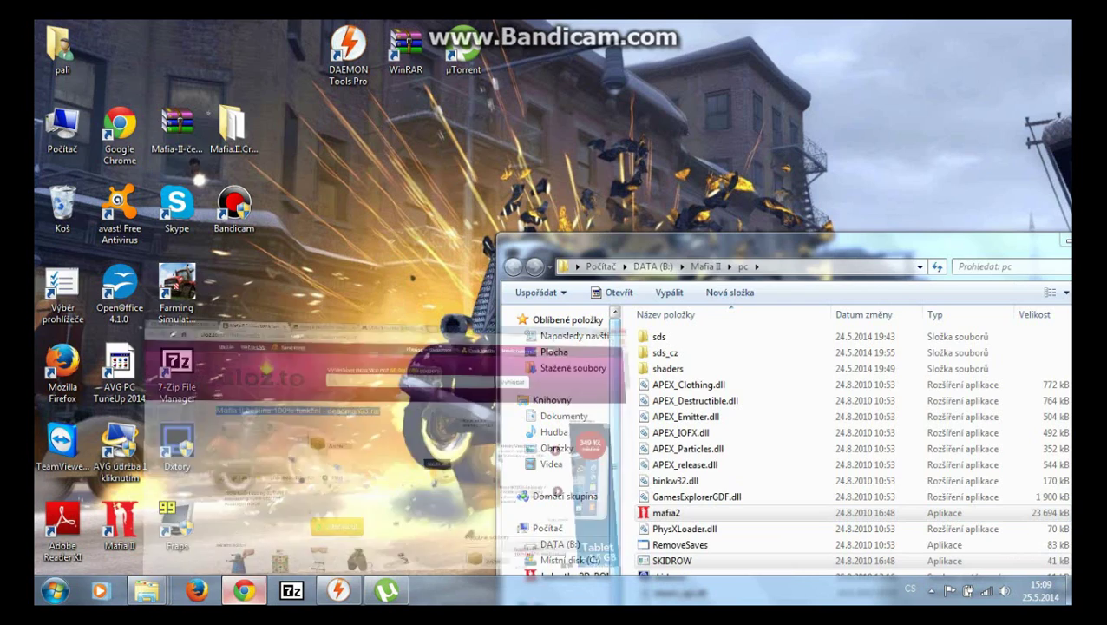
left_click(113, 30)
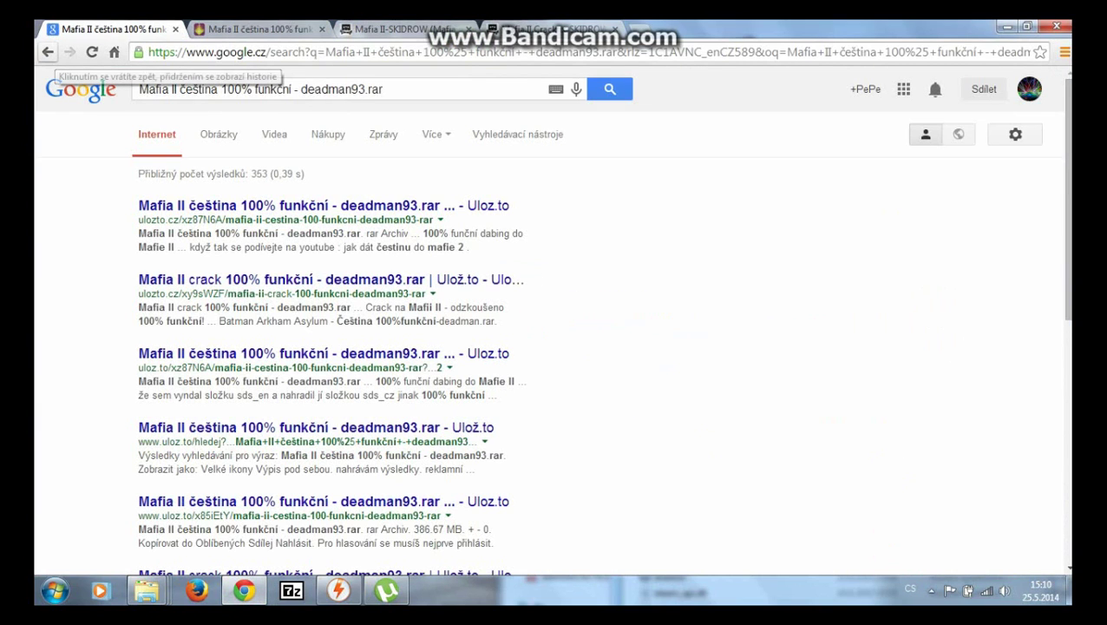
left_click(48, 52)
key("alt+Left")
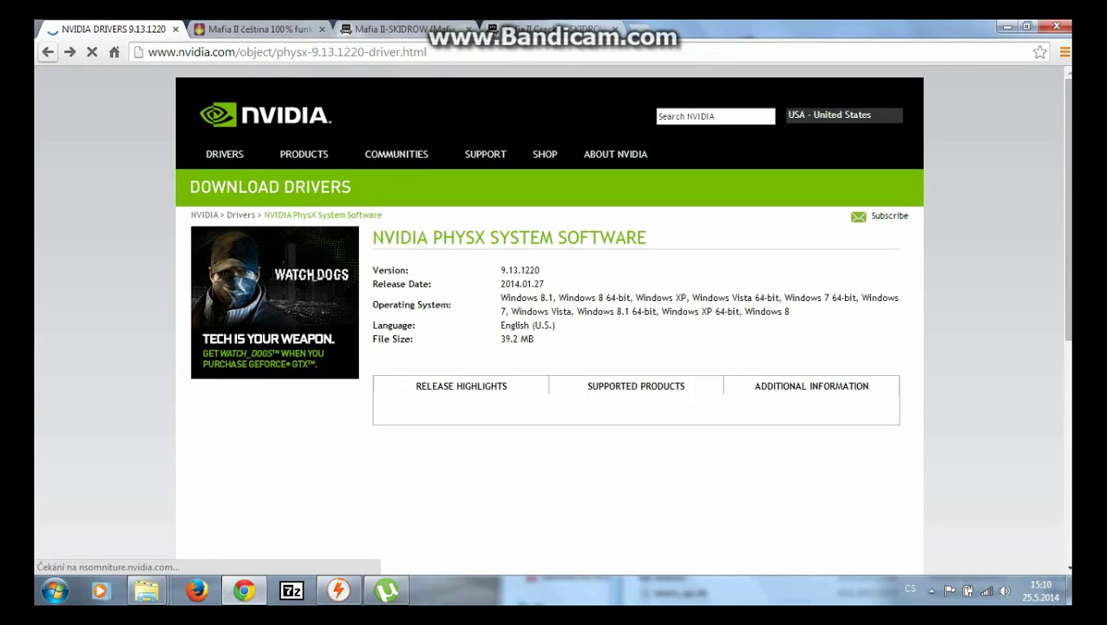
mouse_move(309, 196)
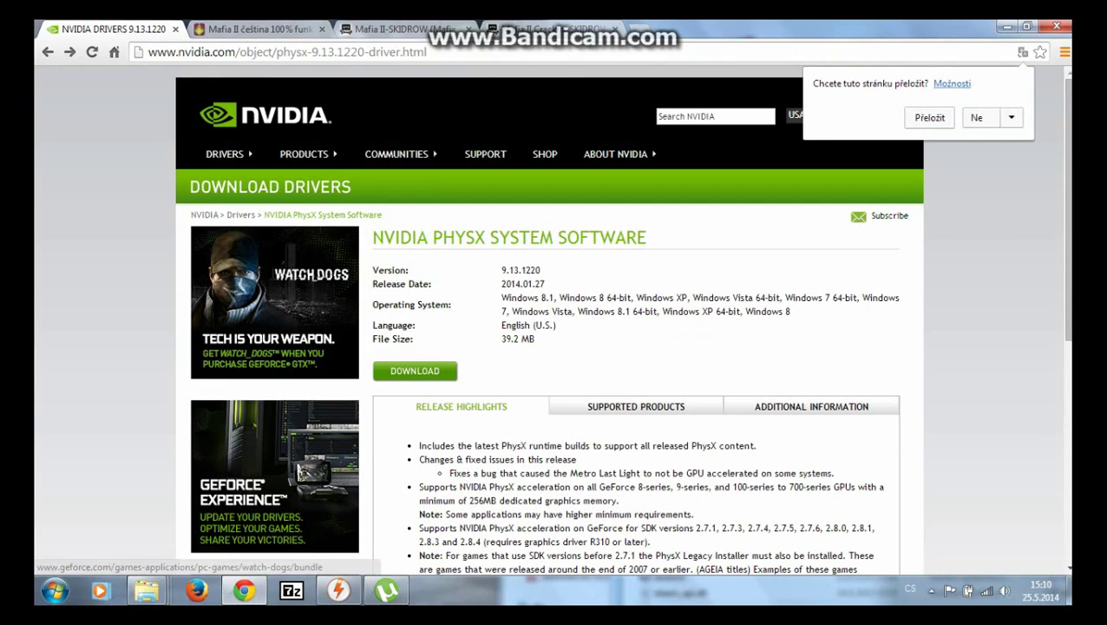
left_click_drag(374, 237, 659, 246)
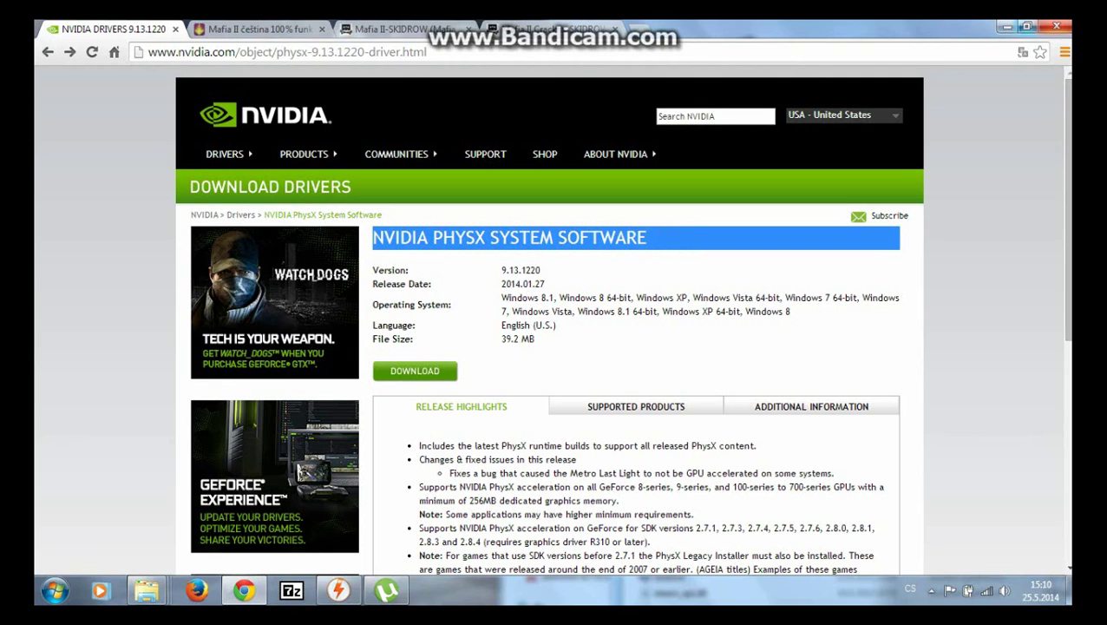
left_click(1007, 27)
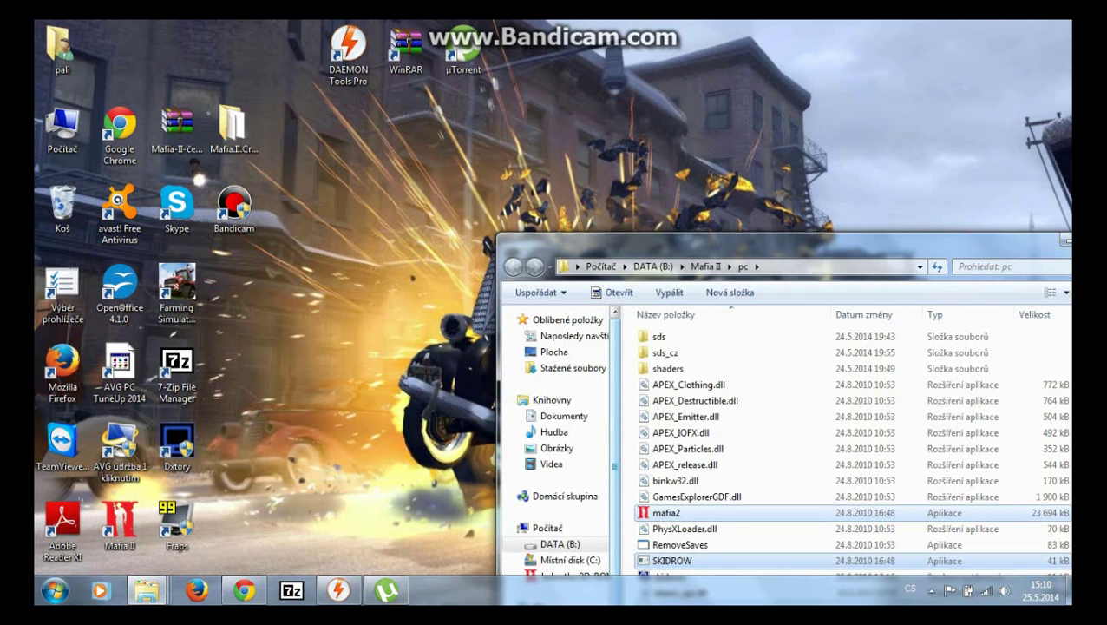
left_click_drag(764, 242, 561, 93)
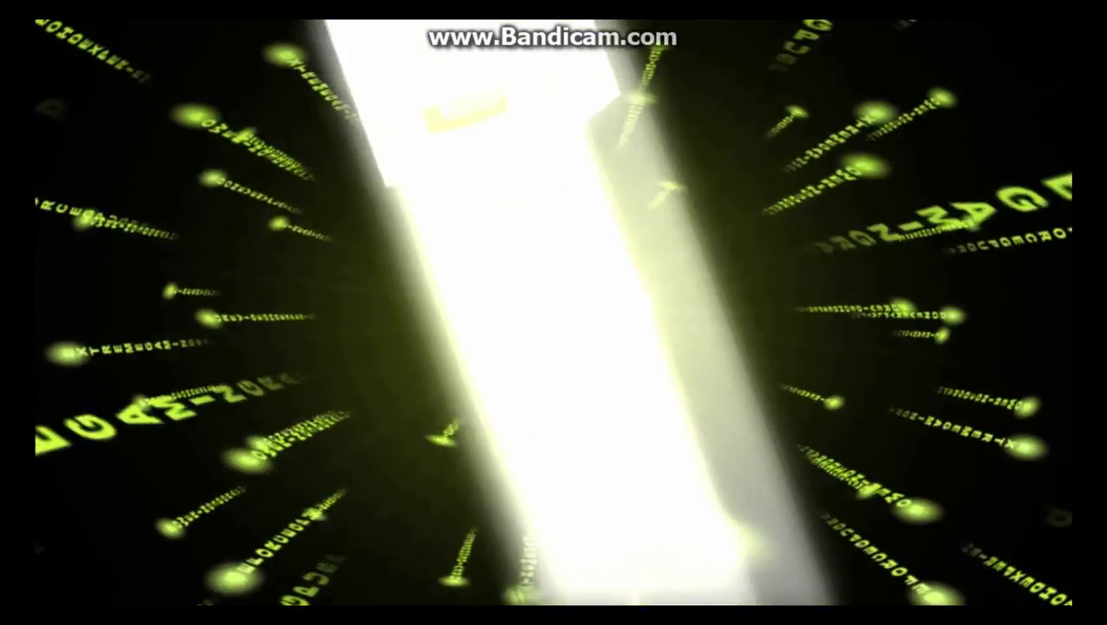
Skip the Mafia II intro and view the Příběh submenu from the main menu
key("Return")
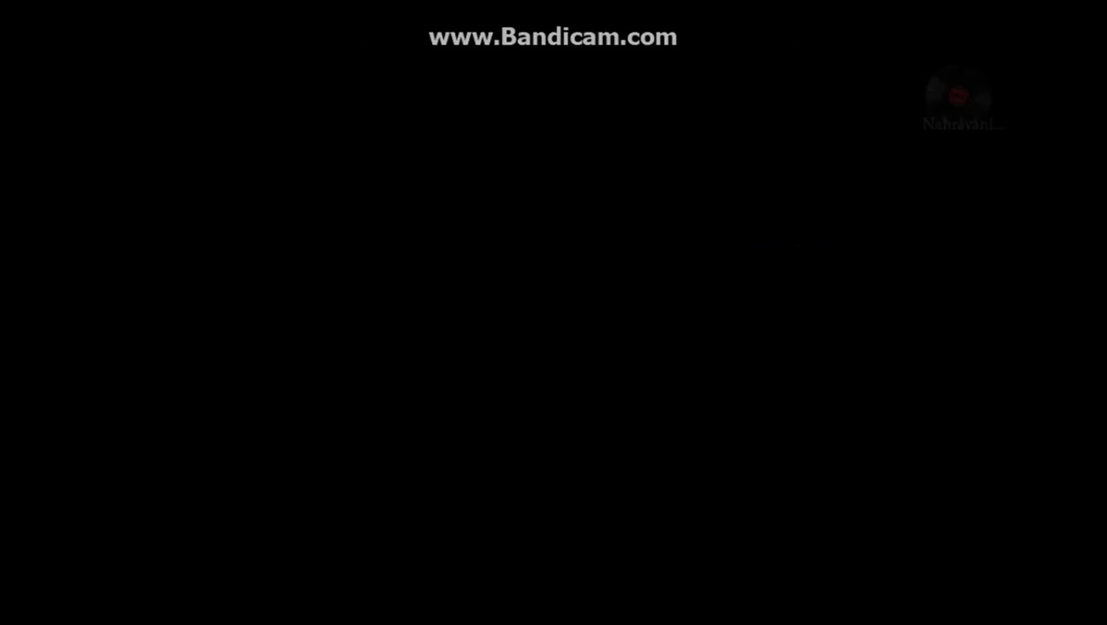
key("Down")
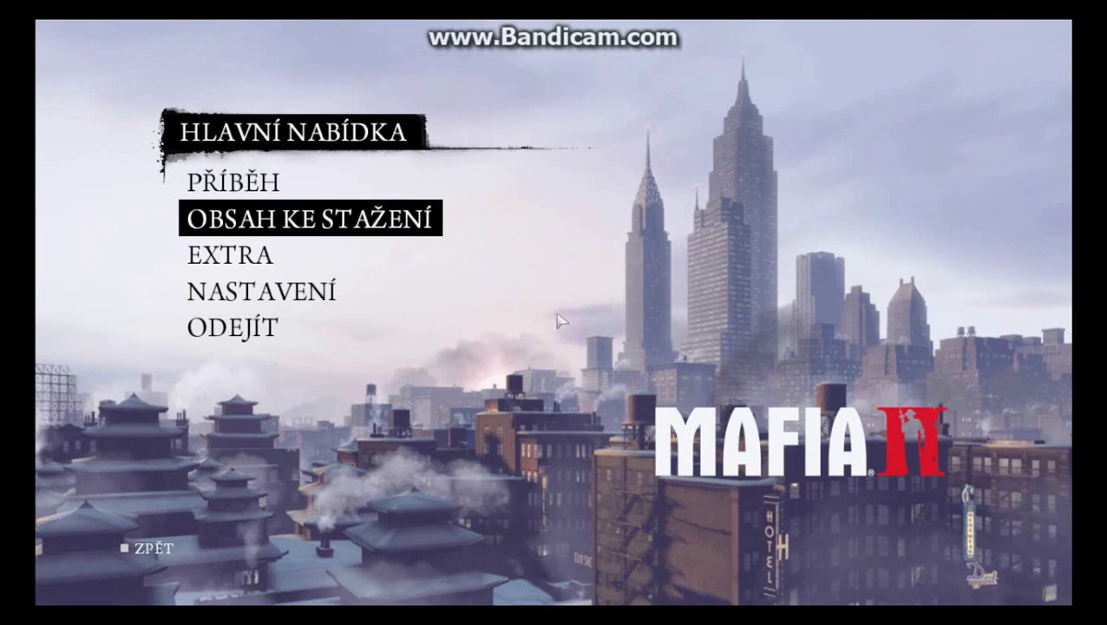
key("Up")
key("Return")
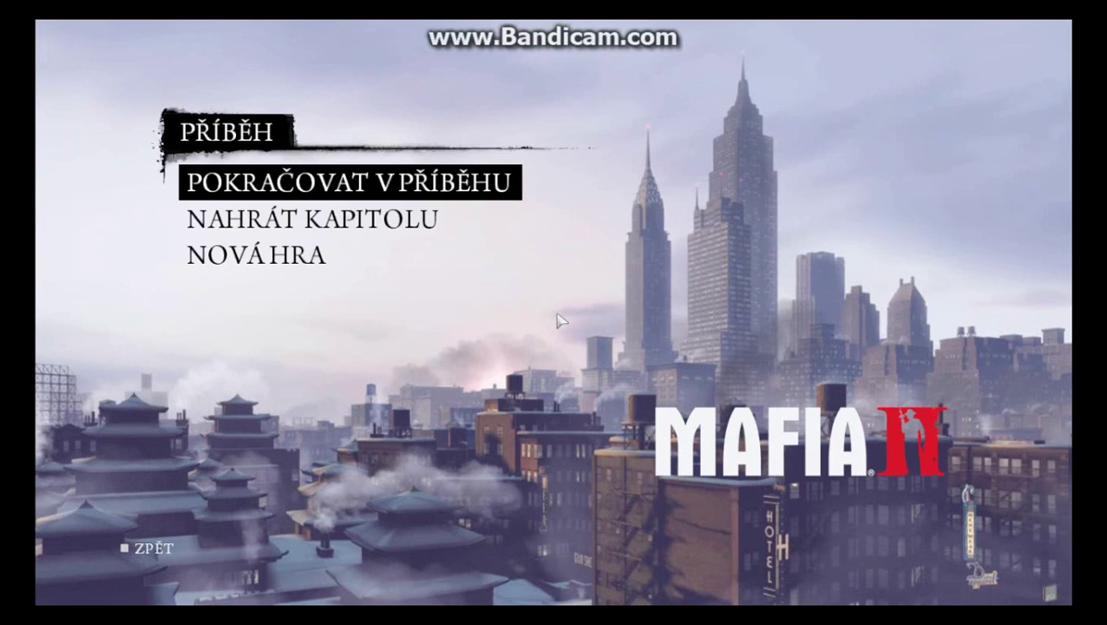
key("Escape")
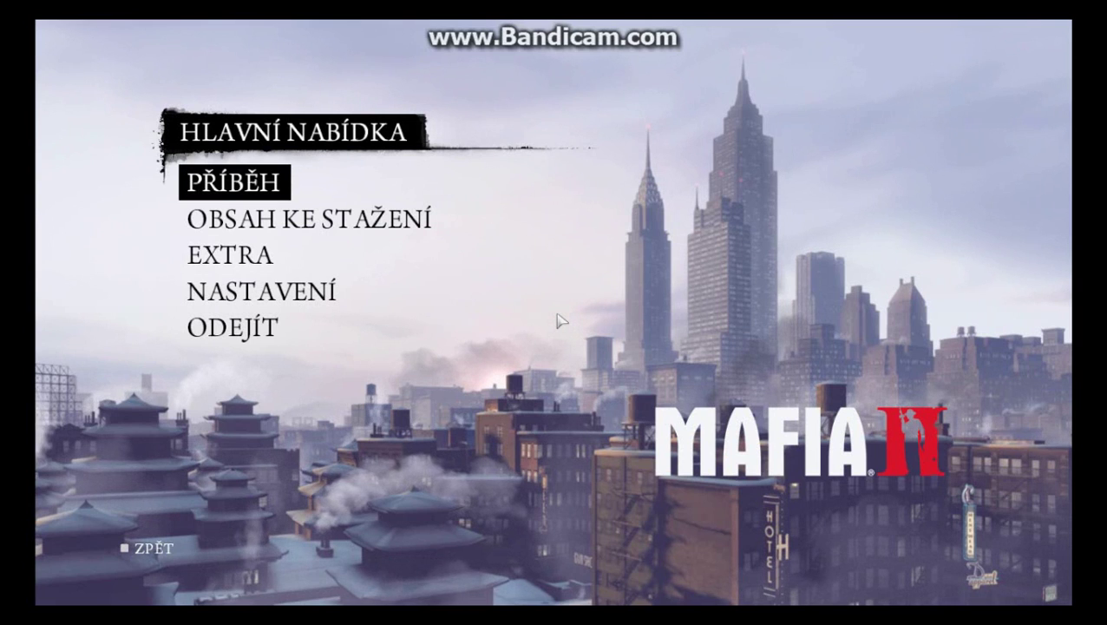
key("Return")
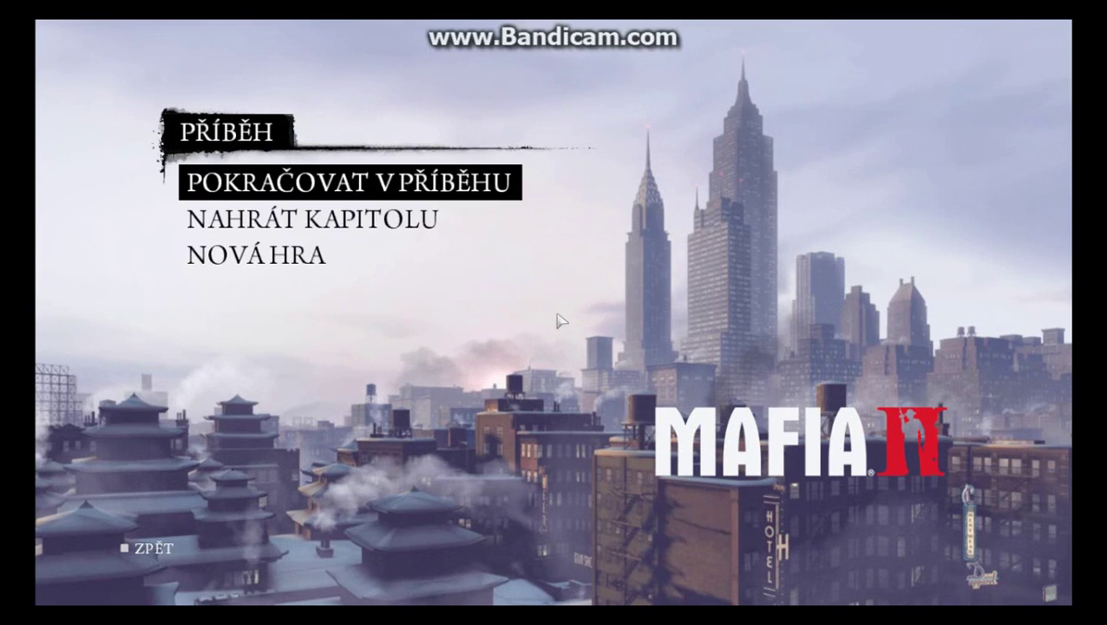
key("Down")
key("Escape")
View the Obsah ke stažení screen, return to the main menu and move the selection to Odejít
key("Down")
key("Return")
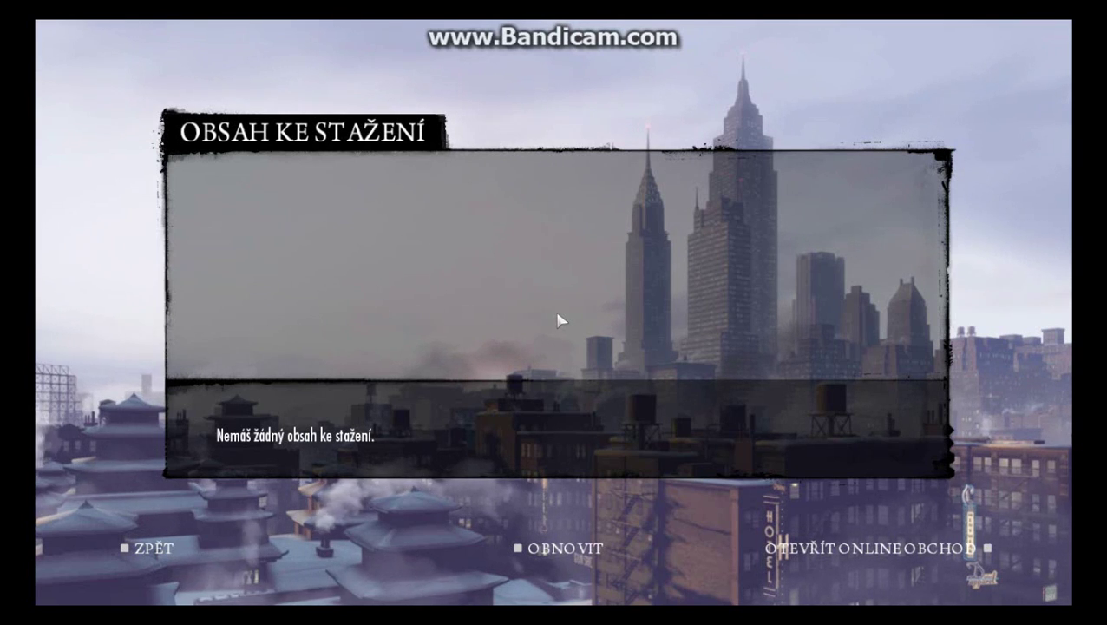
key("Escape")
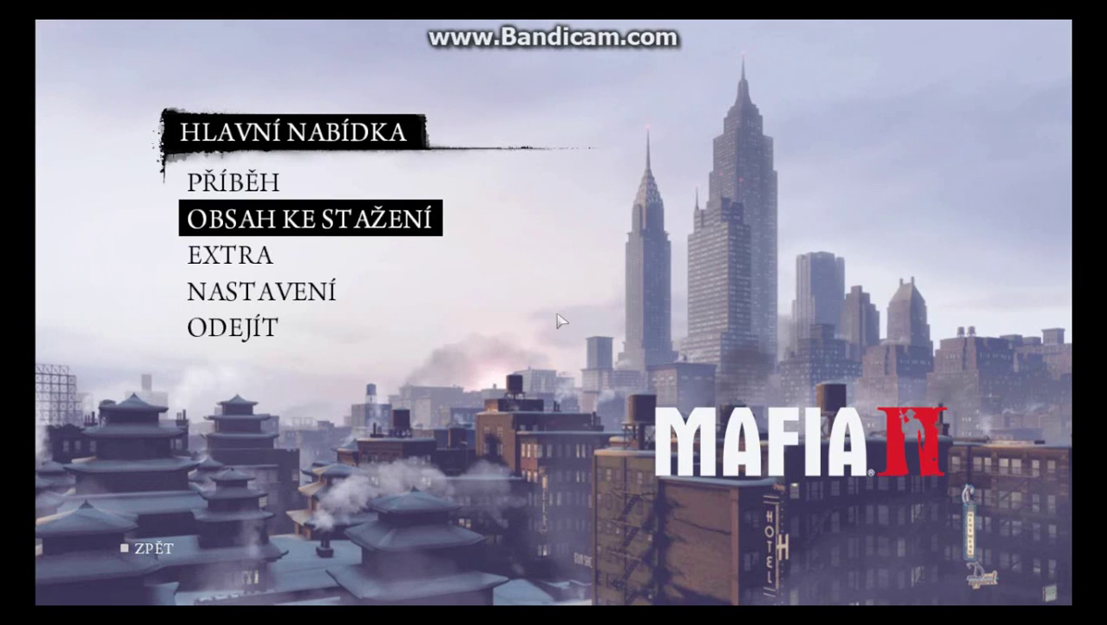
key("Down")
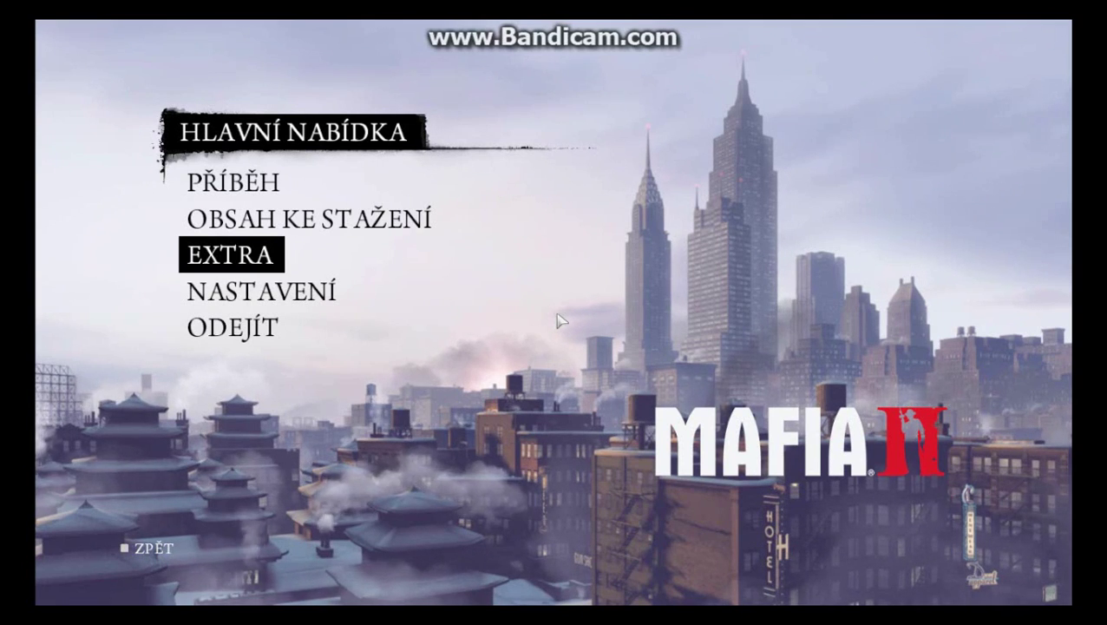
key("Down")
key("Down")
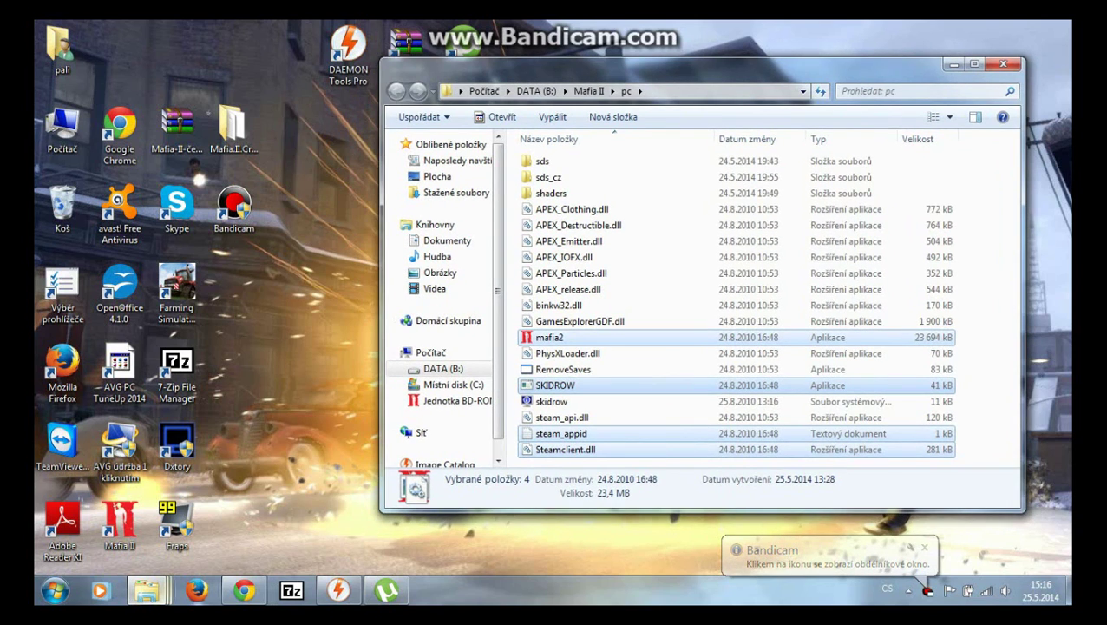
View the Mafia.II.Crackfix-SKIDROW torrent page in Chrome and its entry in µTorrent, and minimize both windows
left_click(244, 591)
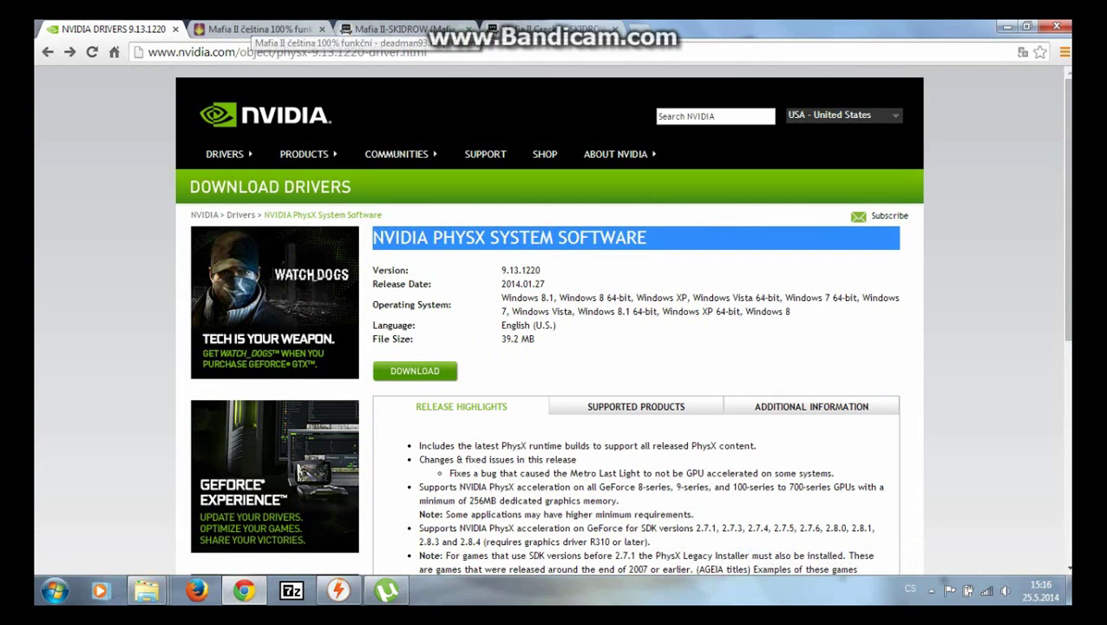
left_click(551, 30)
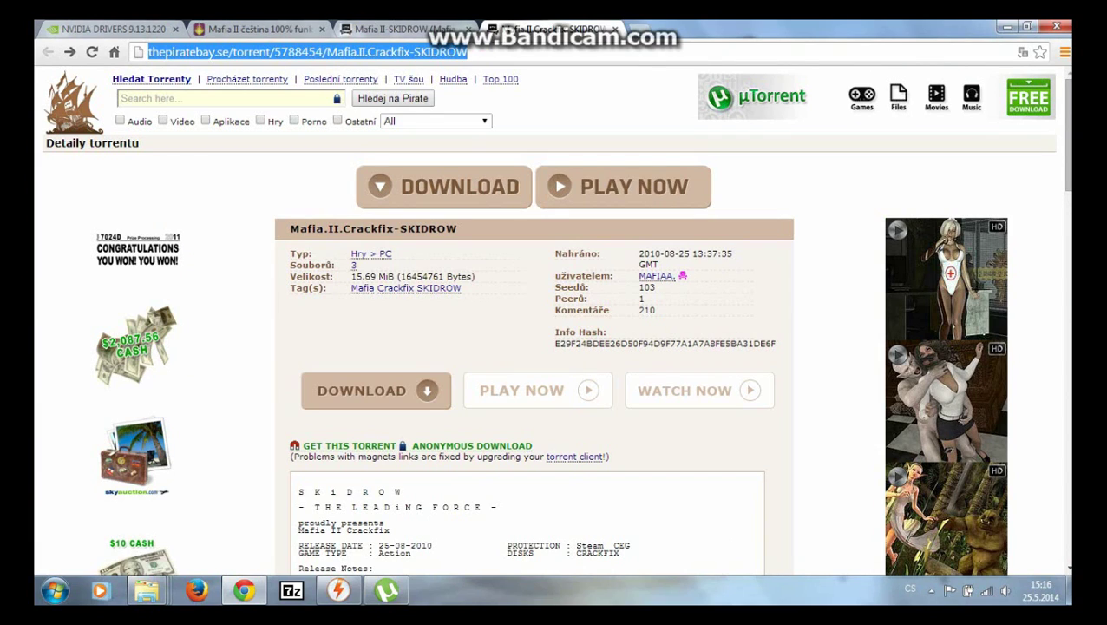
left_click(387, 591)
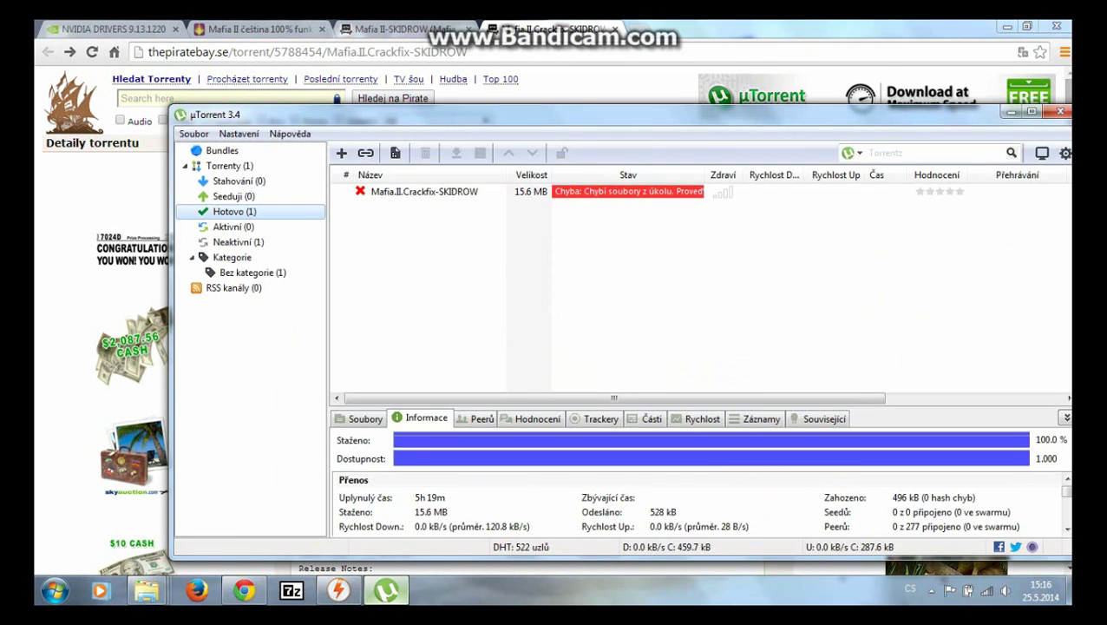
left_click_drag(448, 229, 584, 278)
left_click_drag(447, 278, 432, 283)
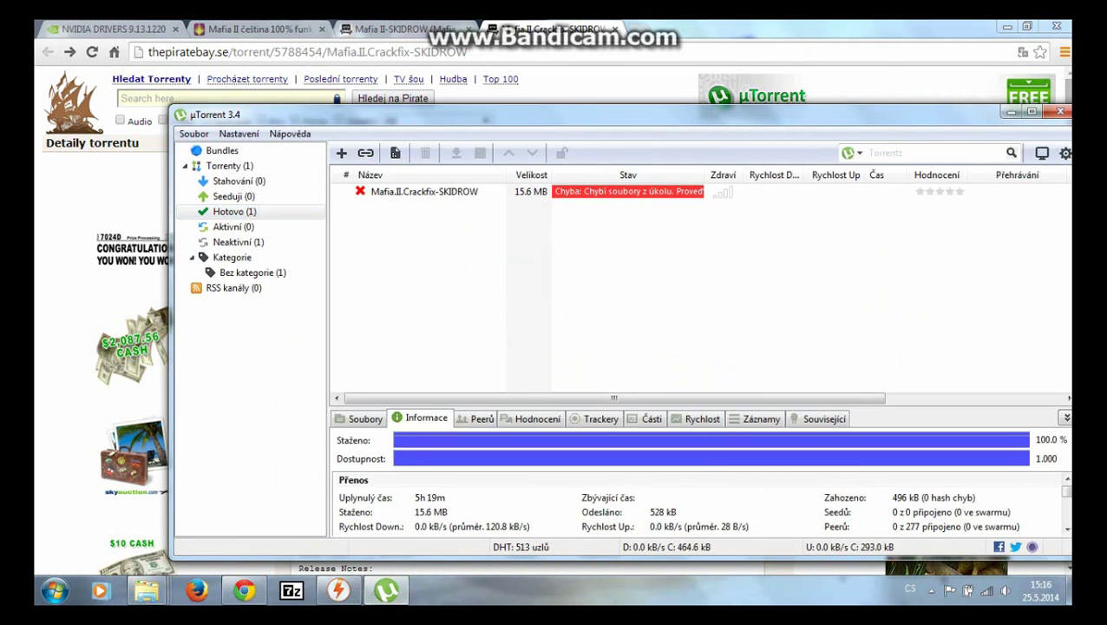
left_click_drag(405, 248, 415, 254)
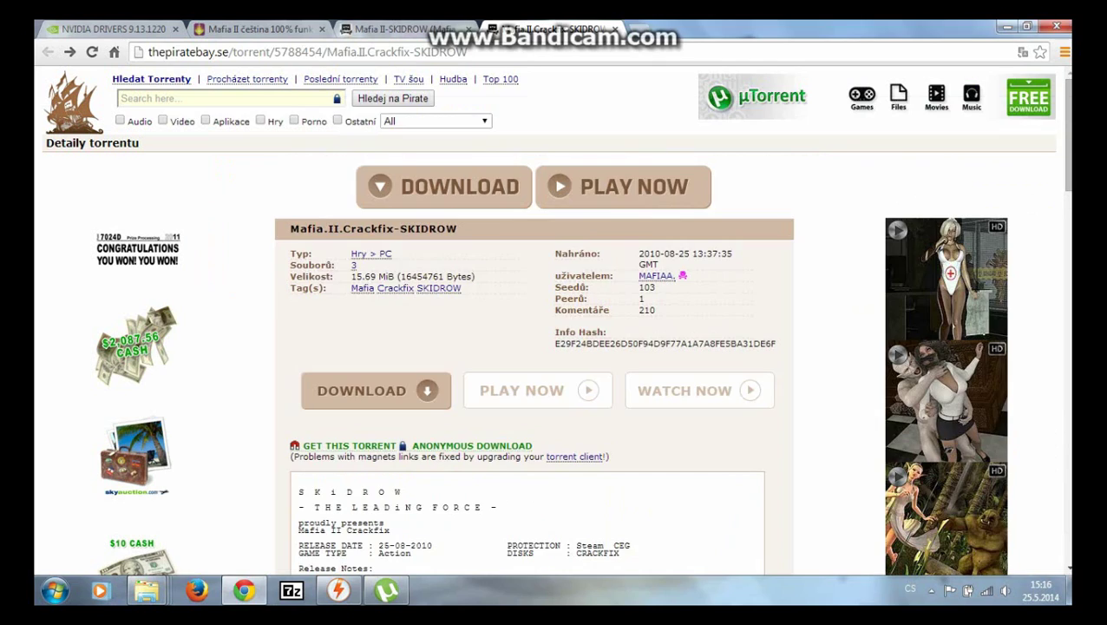
left_click(1011, 112)
left_click(1007, 27)
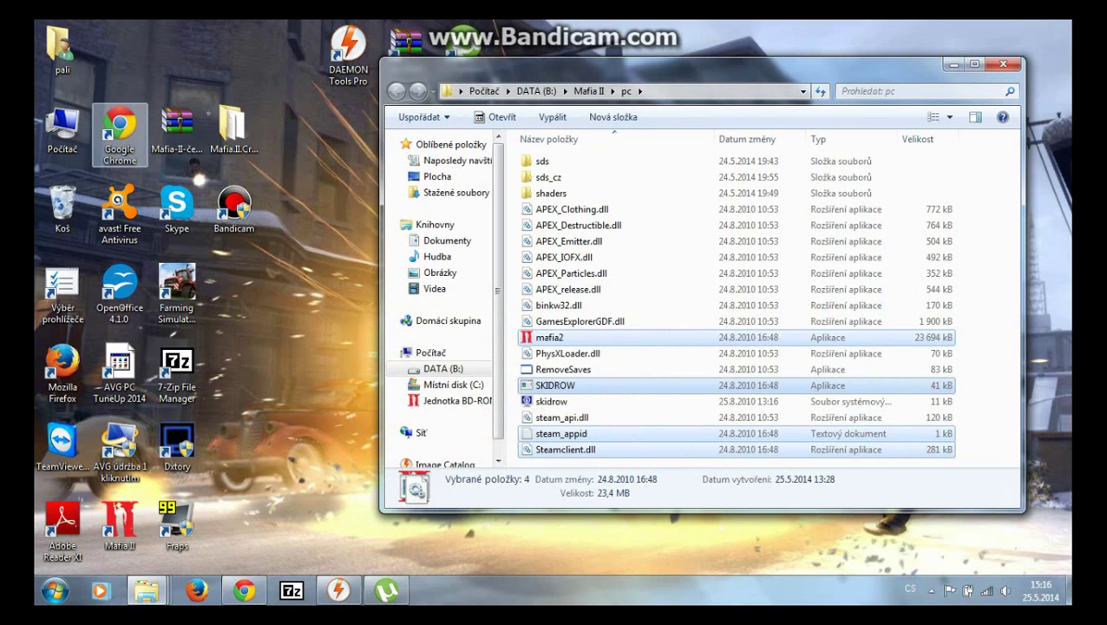
Open the sr-mafia2f archive from the desktop's Mafia.II.Crackfix-SKIDROW folder in WinRAR, minimize the folder and place the archive window over the pc folder
double_click(234, 128)
double_click(232, 130)
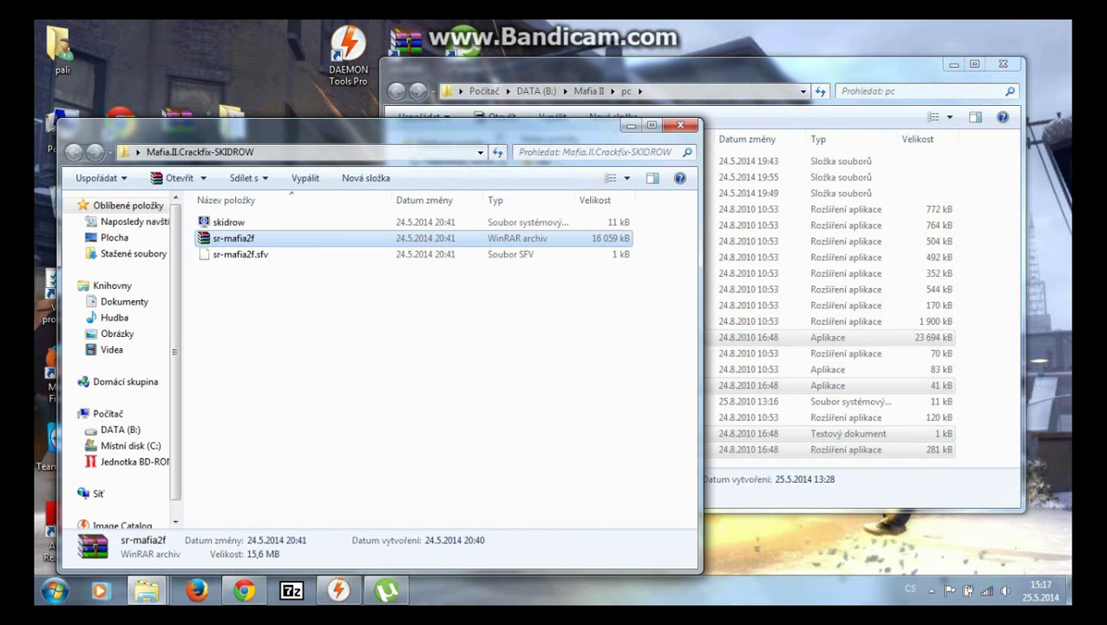
double_click(233, 237)
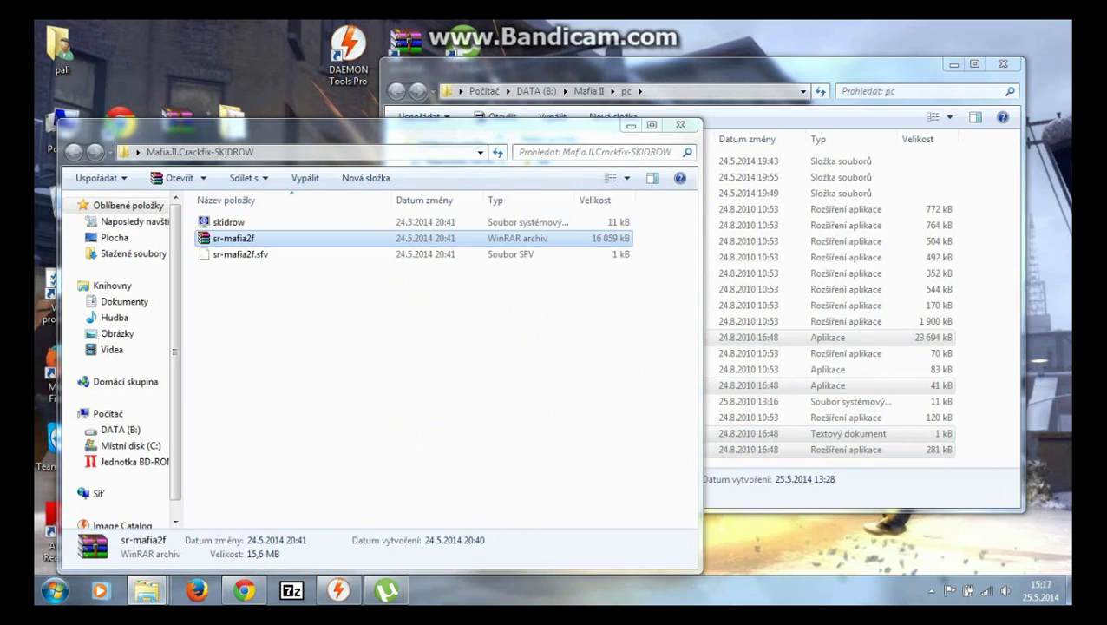
left_click(631, 125)
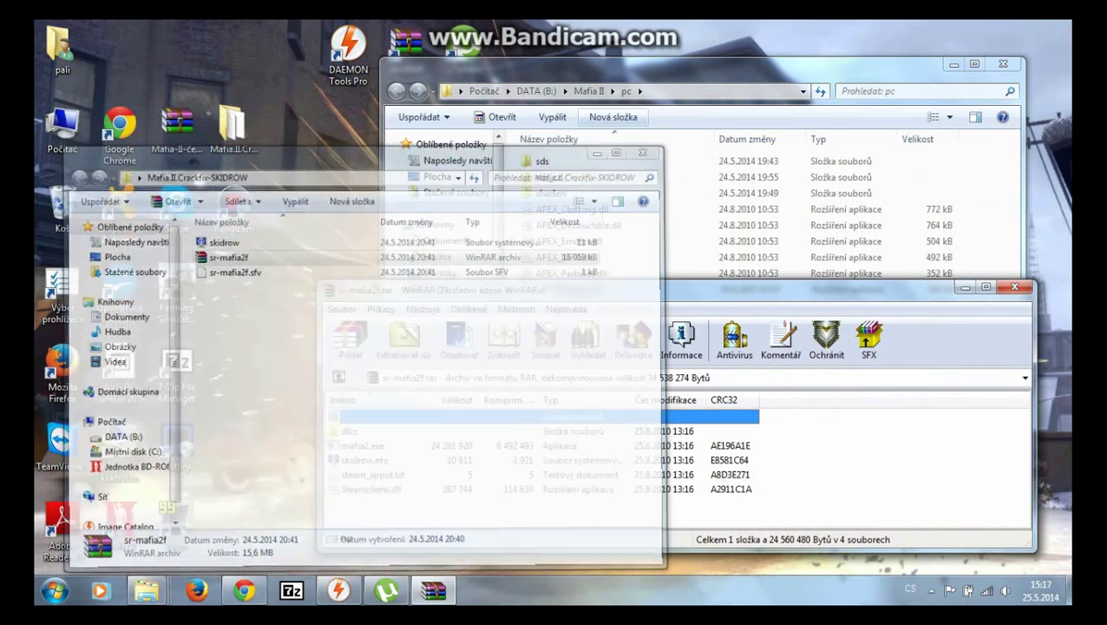
left_click_drag(573, 290, 391, 270)
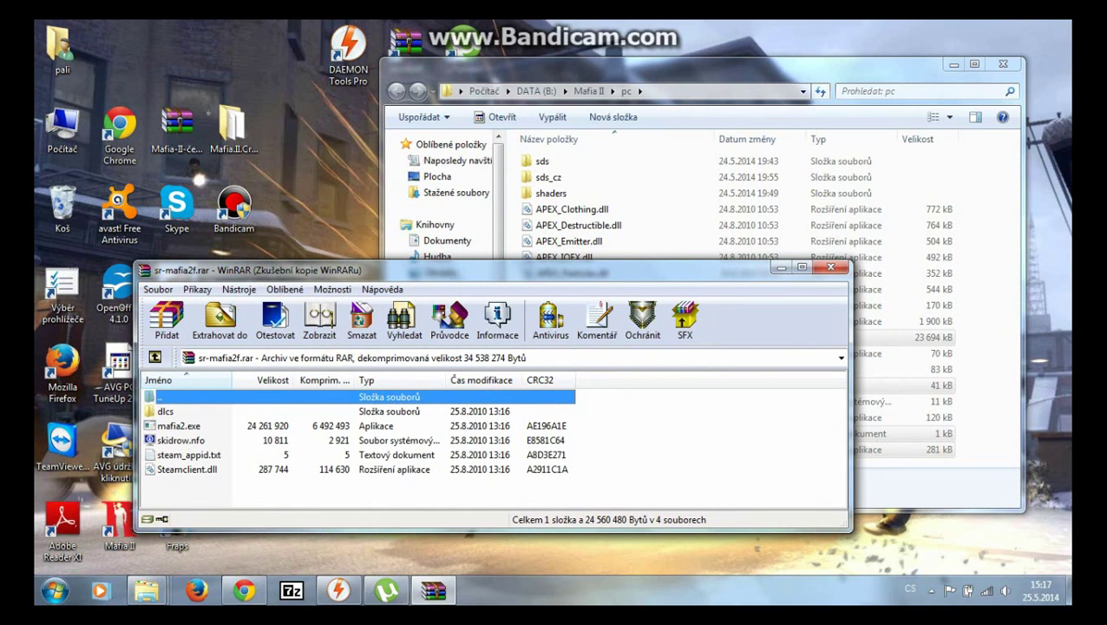
Move mafia2.exe, skidrow.nfo, steam_appid.txt and Steamclient.dll from the sr-mafia2f archive into the Mafia II pc folder, replacing the files with the same names
left_click_drag(198, 492, 625, 217)
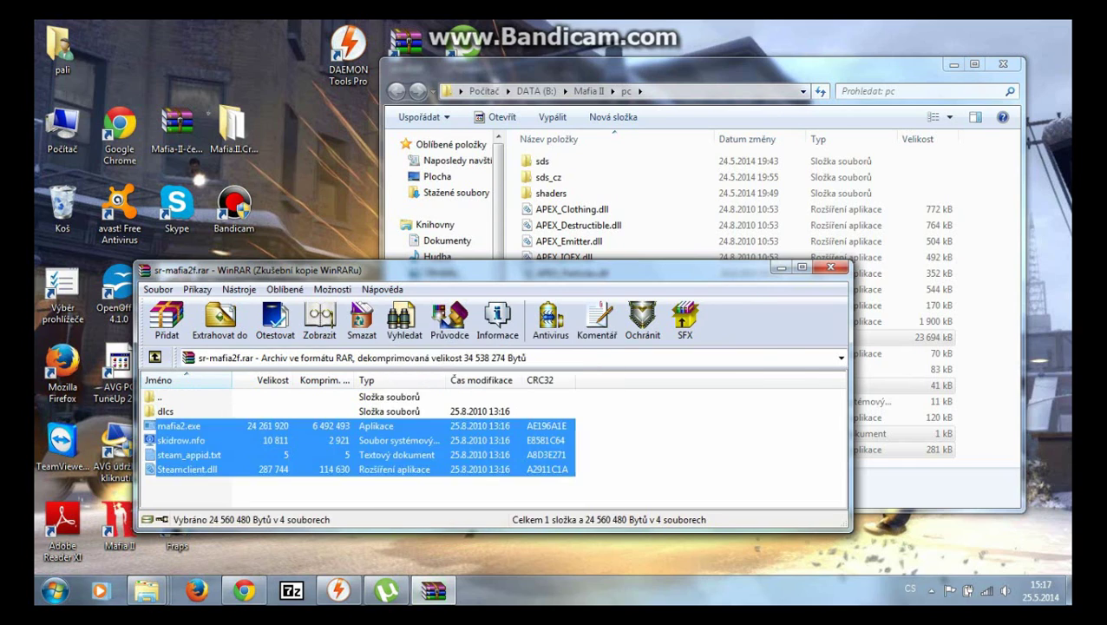
left_click(555, 220)
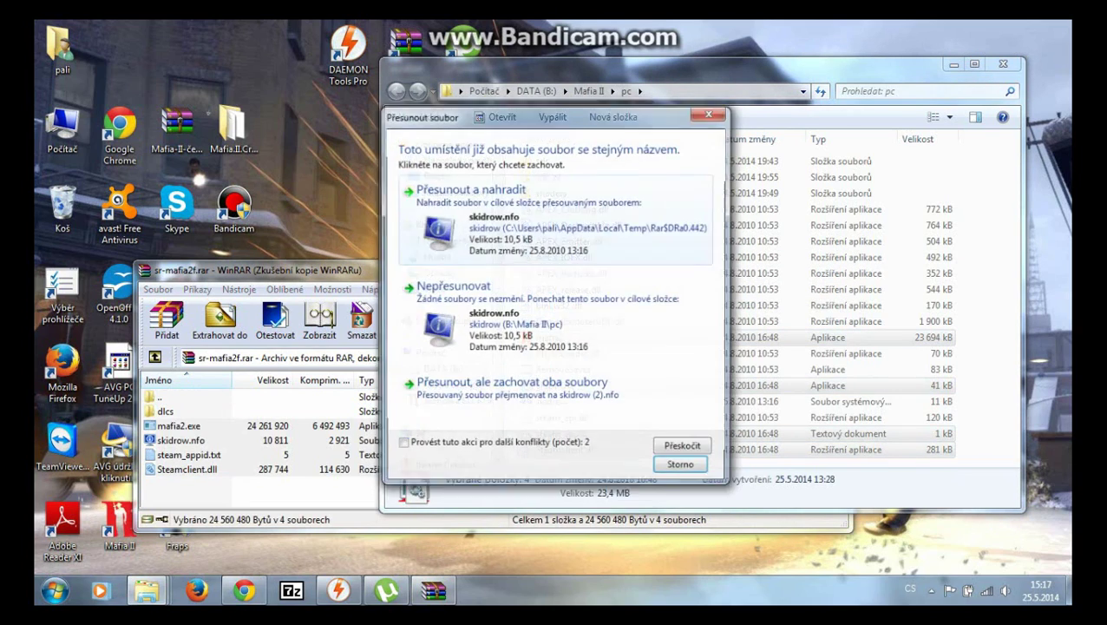
left_click(555, 219)
left_click(555, 220)
left_click(470, 217)
left_click(470, 217)
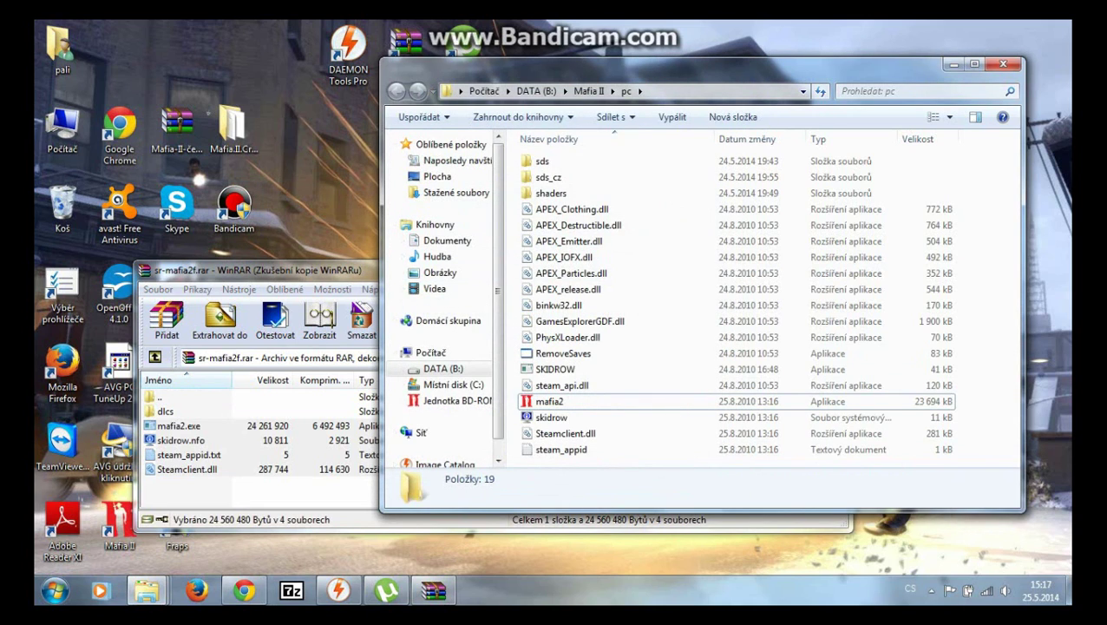
Close the sr-mafia2f archive window and minimize the pc folder to show the desktop
left_click_drag(338, 270, 376, 199)
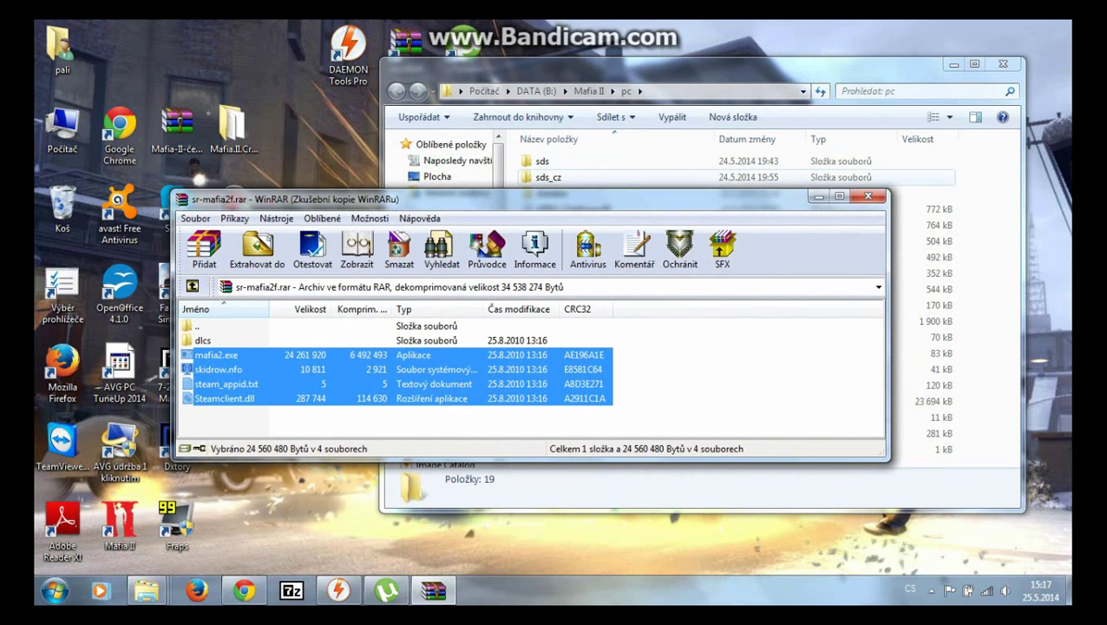
left_click(867, 196)
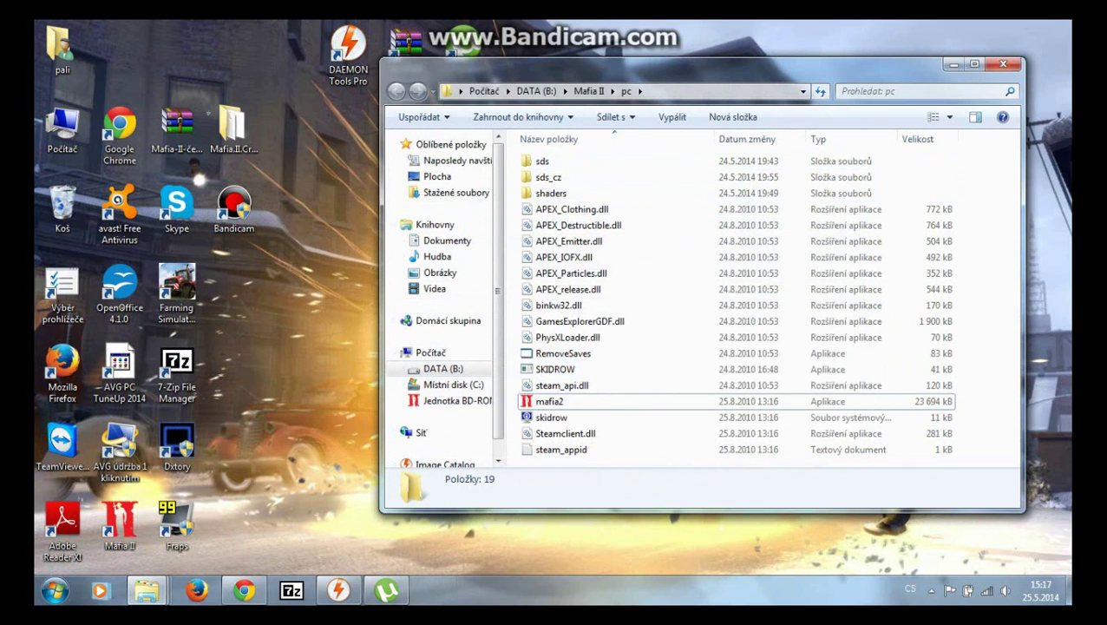
mouse_move(328, 325)
left_mouse_down()
mouse_move(295, 443)
mouse_move(323, 502)
mouse_move(412, 540)
mouse_move(511, 537)
left_mouse_up()
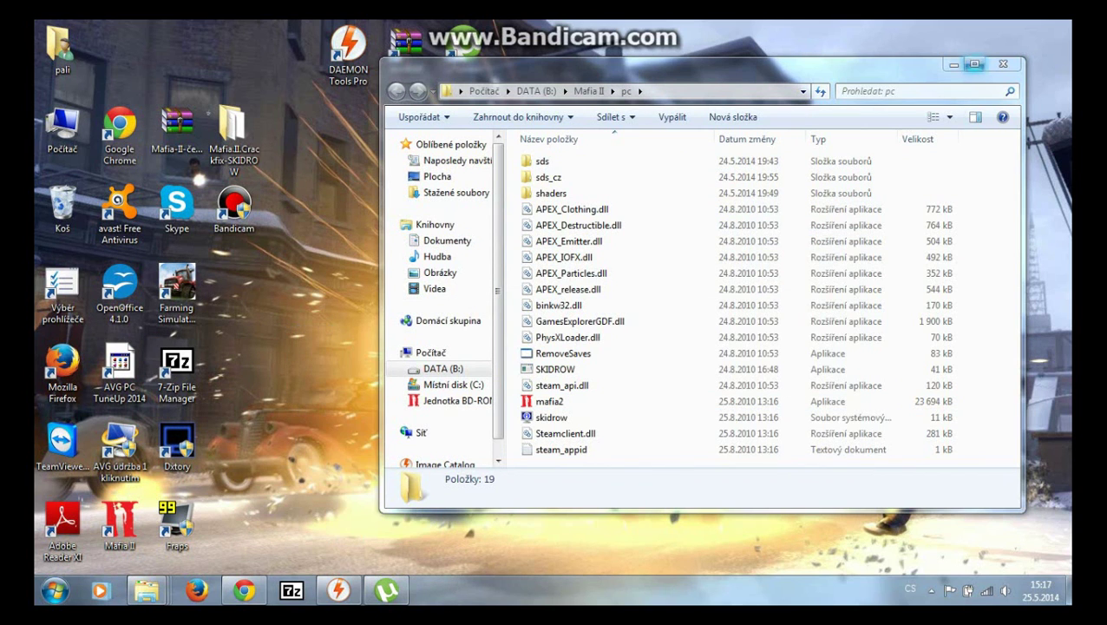
left_click(955, 65)
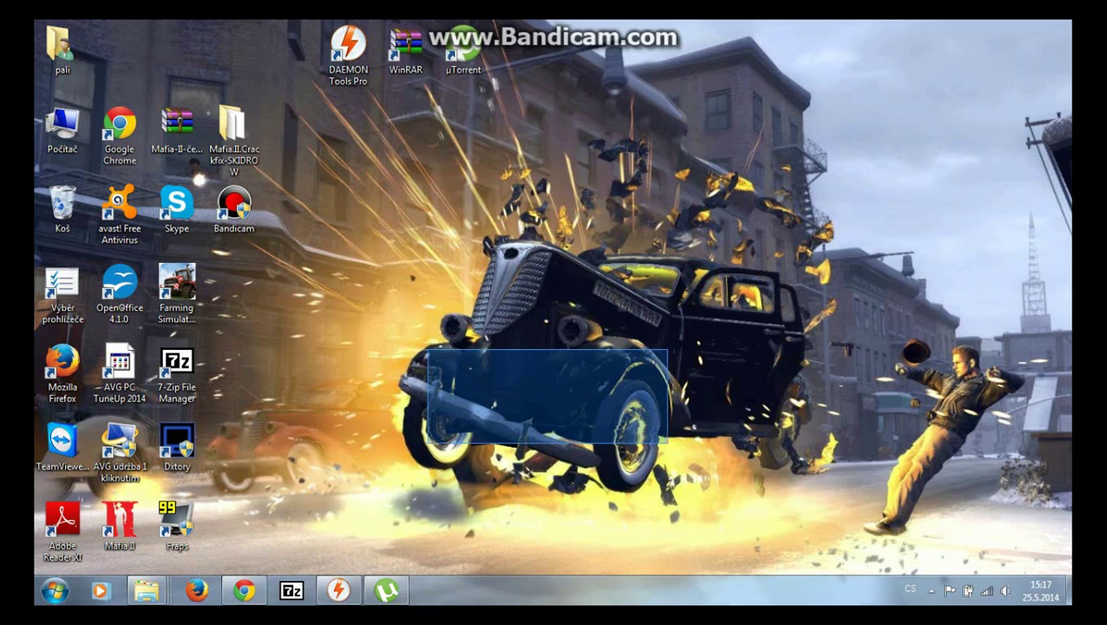
left_click_drag(1011, 351, 888, 420)
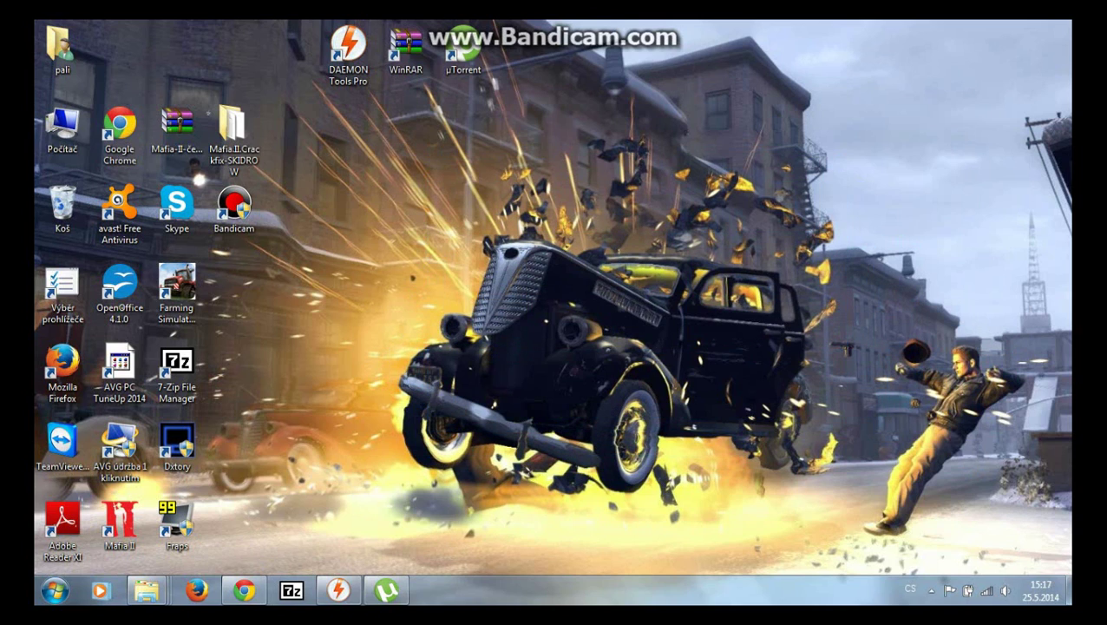